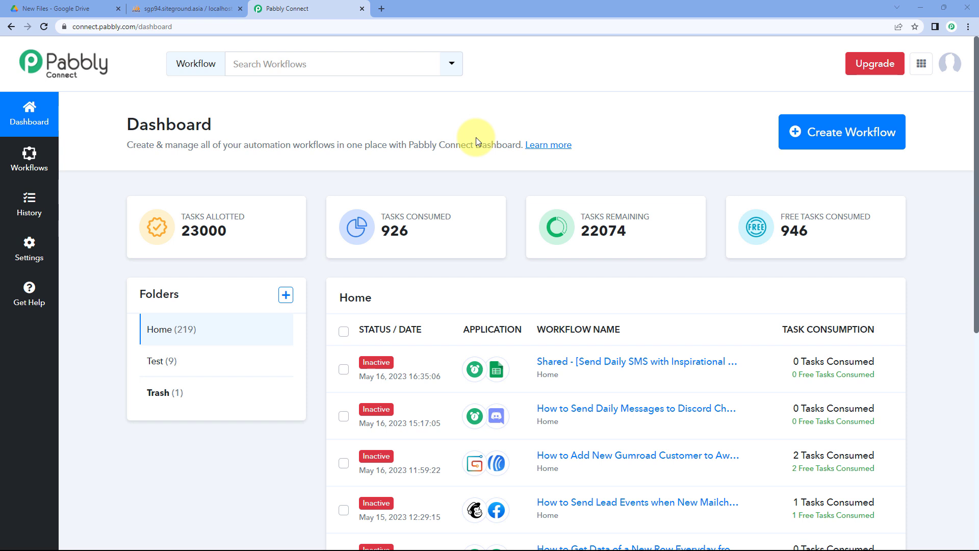
Step: Create a new workflow named "Google Drive to MySQL"
left_click(836, 141)
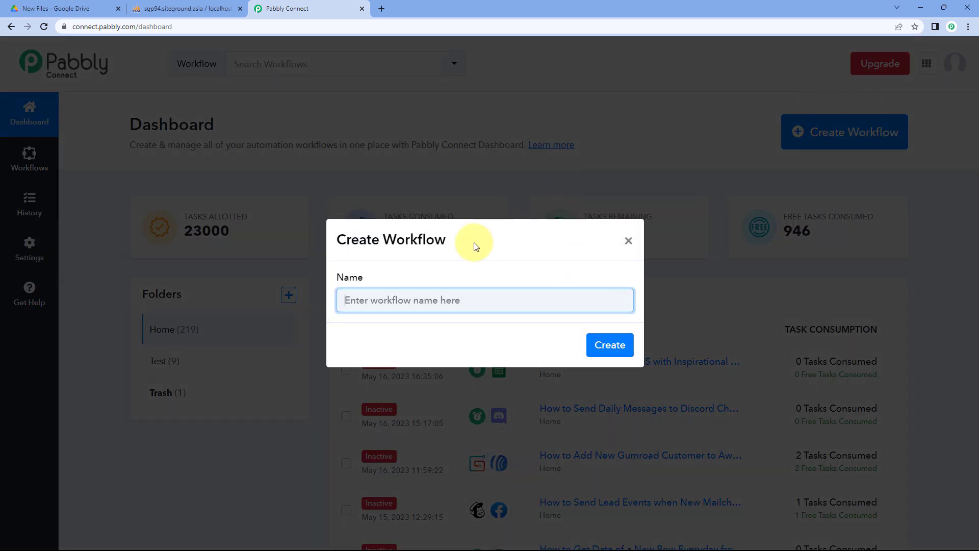
type("Google Drive to MySQL")
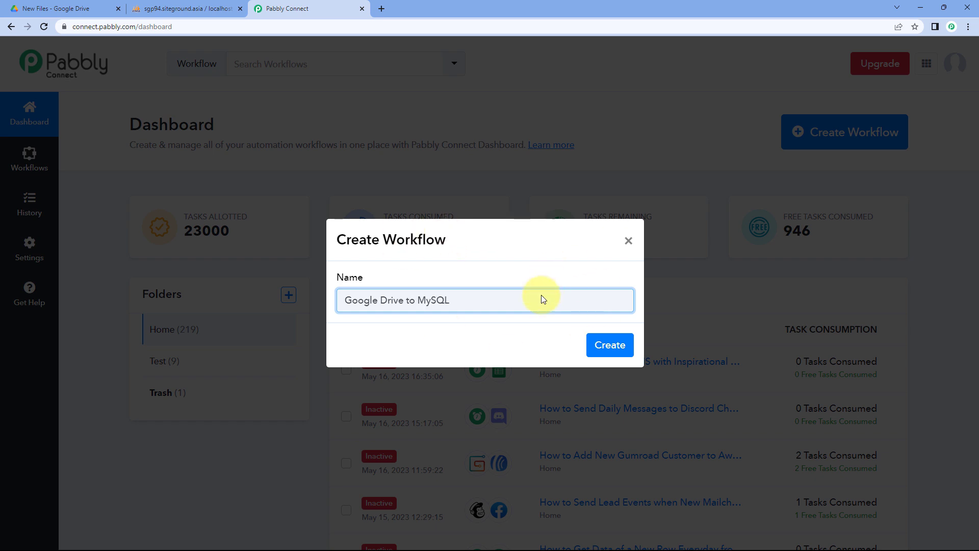
left_click(608, 345)
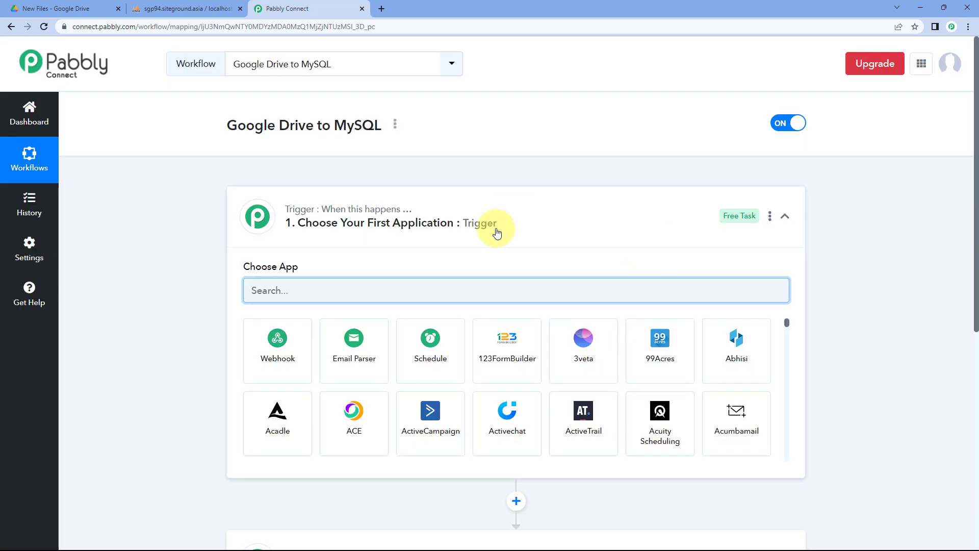
Step: Collapse the trigger step to review the workflow's trigger and action layout, and expand the trigger step again
left_click(498, 224)
scroll(184, 218, "down", 1)
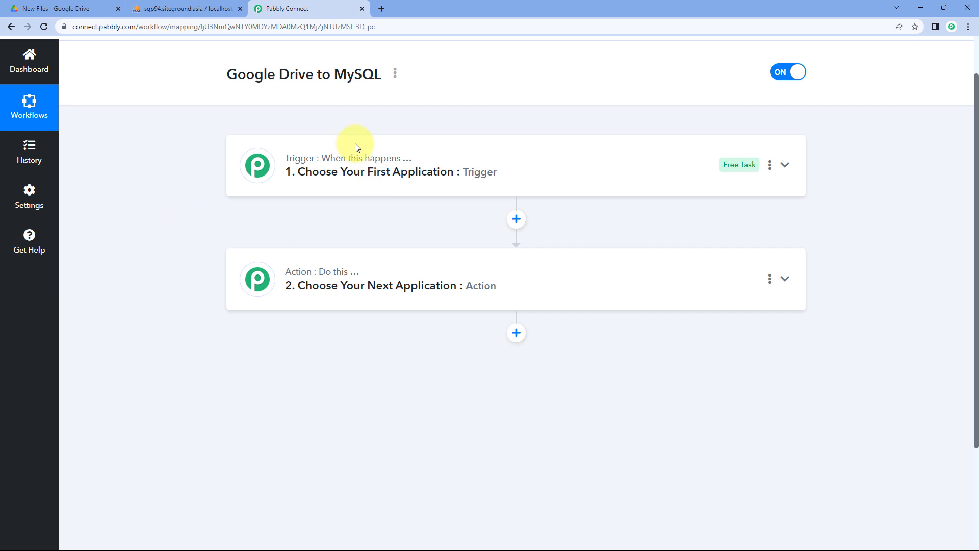
mouse_move(303, 169)
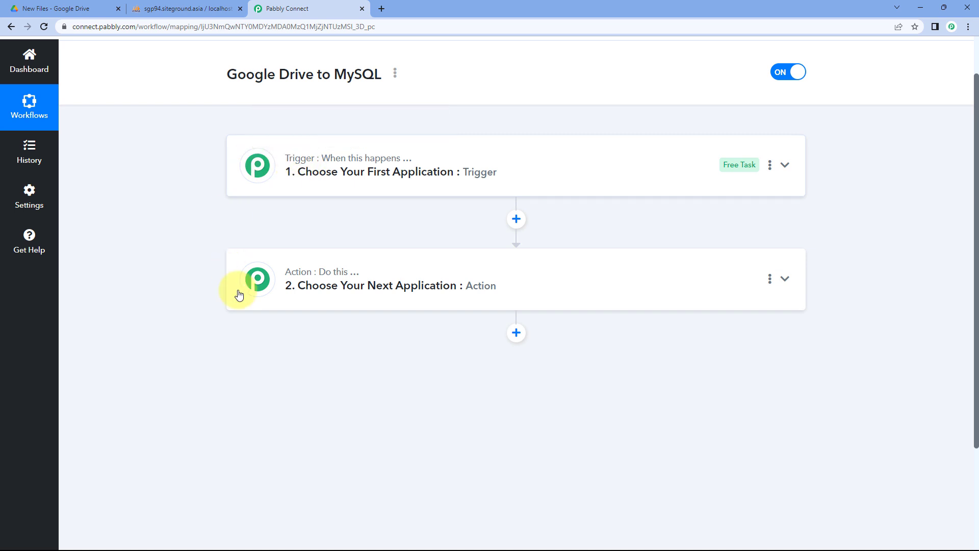
mouse_move(312, 283)
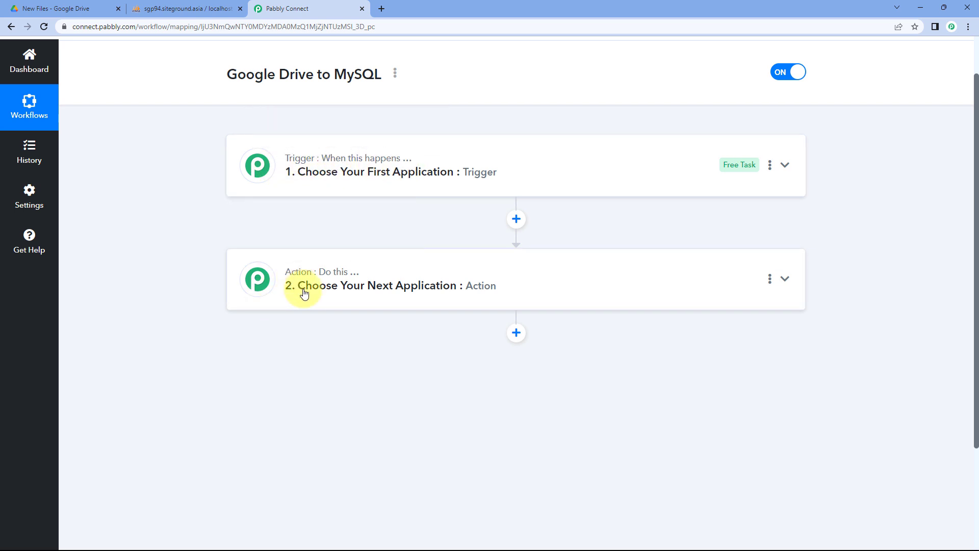
left_click(450, 180)
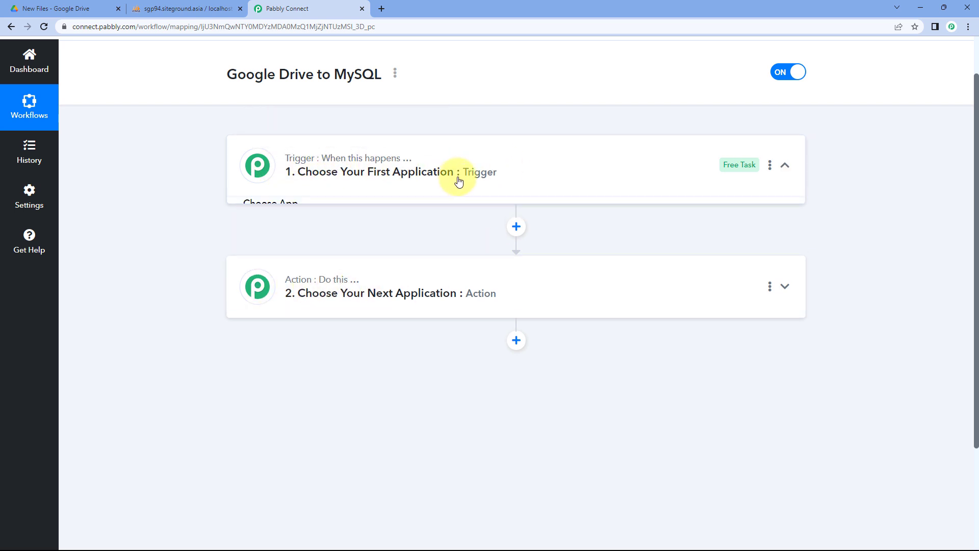
scroll(209, 222, "down", 1)
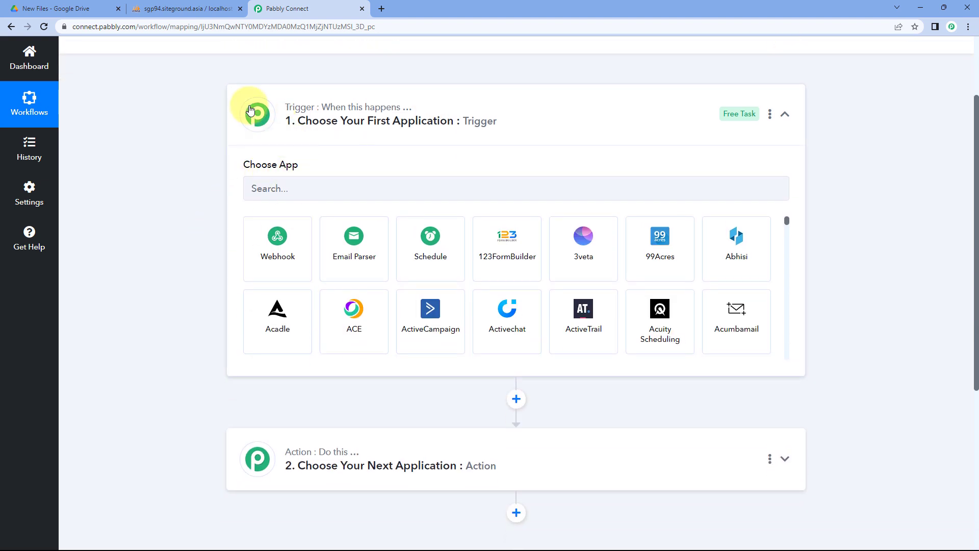
Step: Check the New Files folder in Google Drive and the new_files table in phpMyAdmin, and return to the Pabbly Connect workflow
left_click(66, 7)
left_click(286, 9)
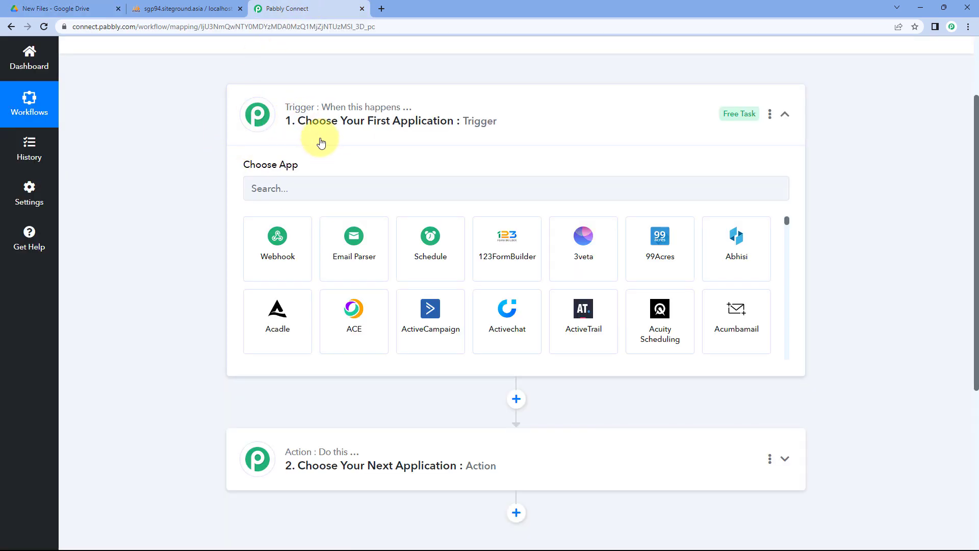
left_click(76, 8)
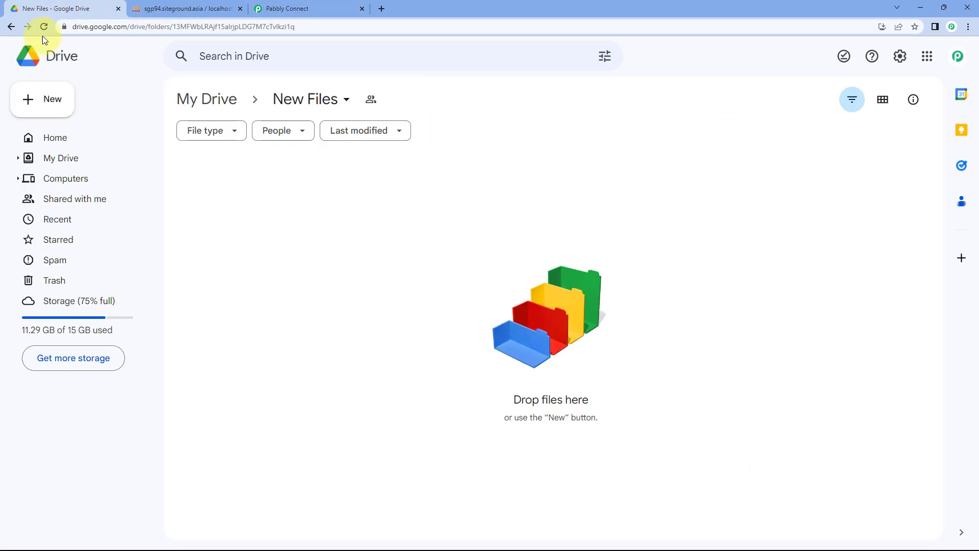
left_click(284, 8)
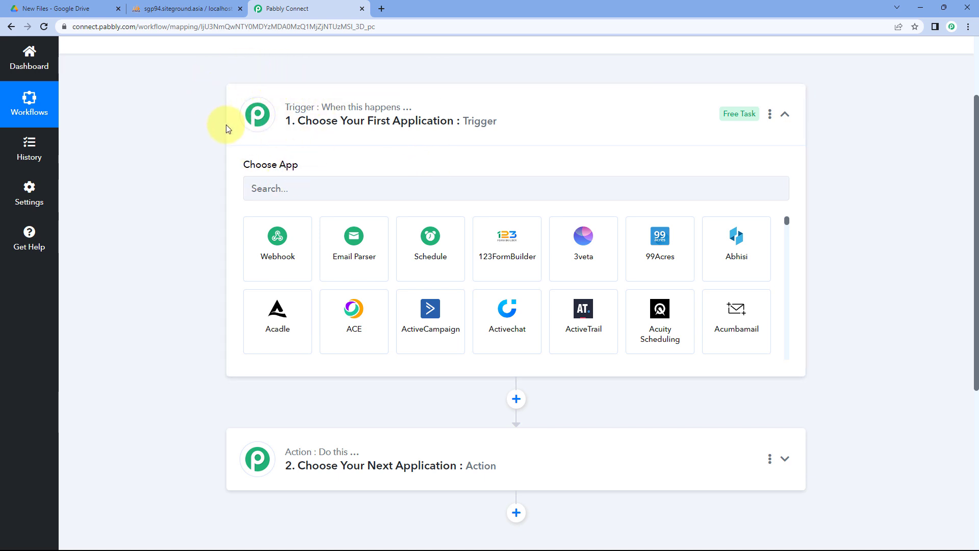
scroll(198, 144, "down", 2)
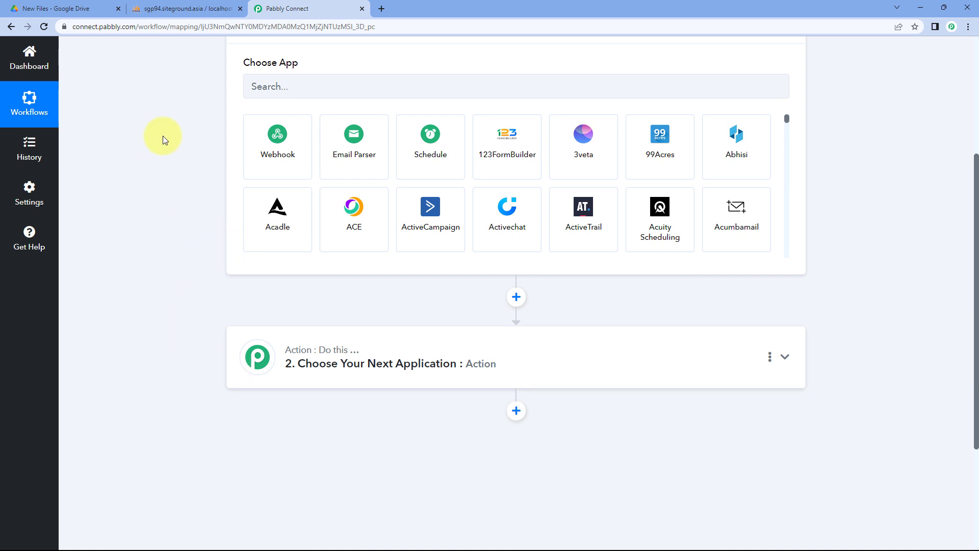
left_click(189, 14)
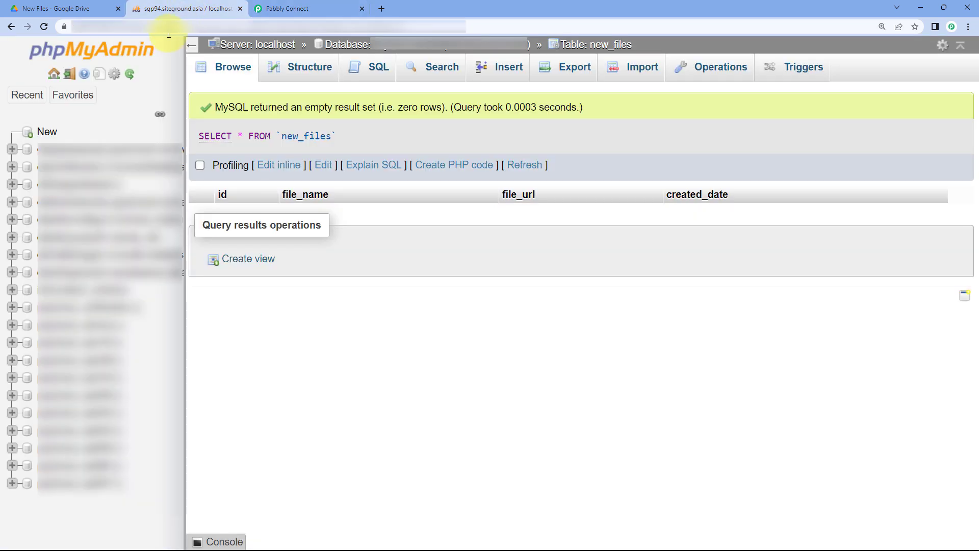
left_click(303, 9)
scroll(191, 168, "up", 2)
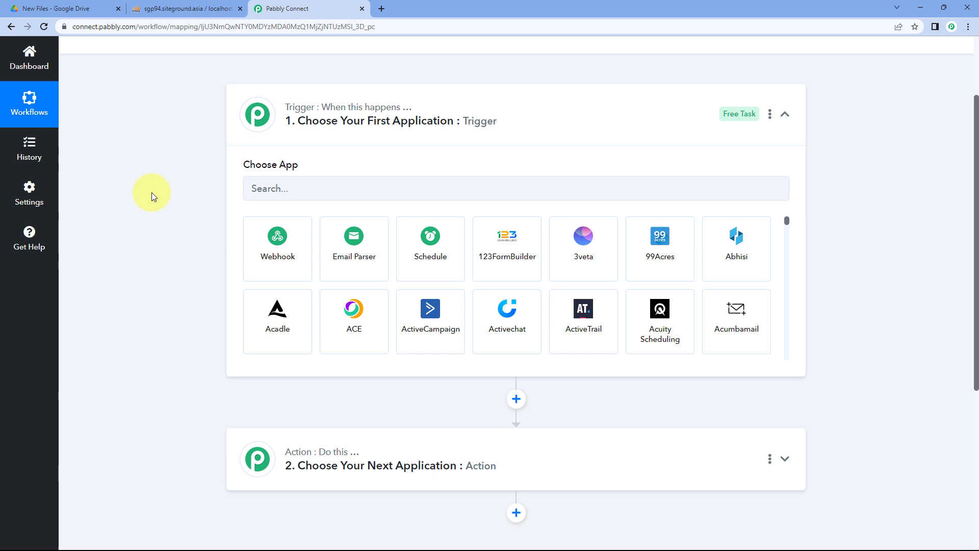
Step: Search for Google Drive and choose it as the trigger application
left_click(287, 189)
type("Google Drive")
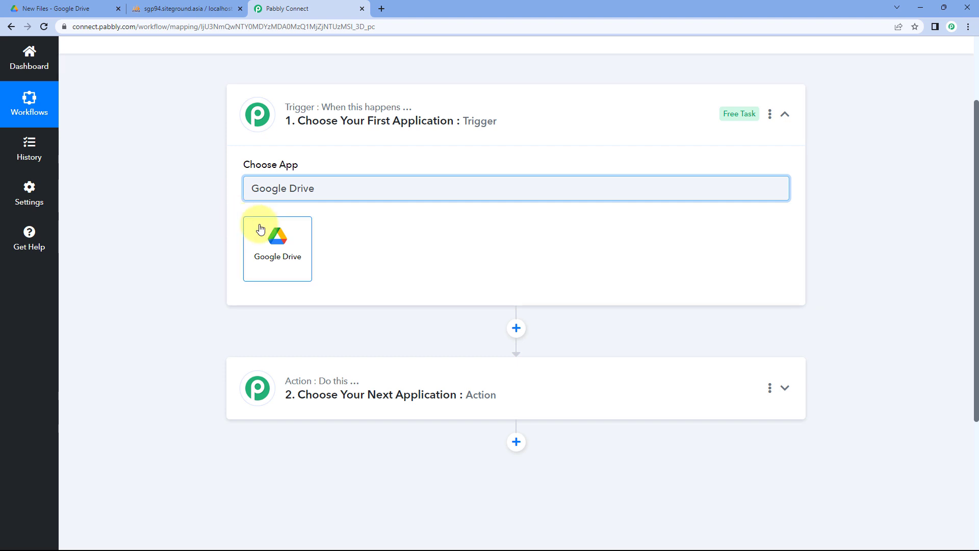
left_click(259, 229)
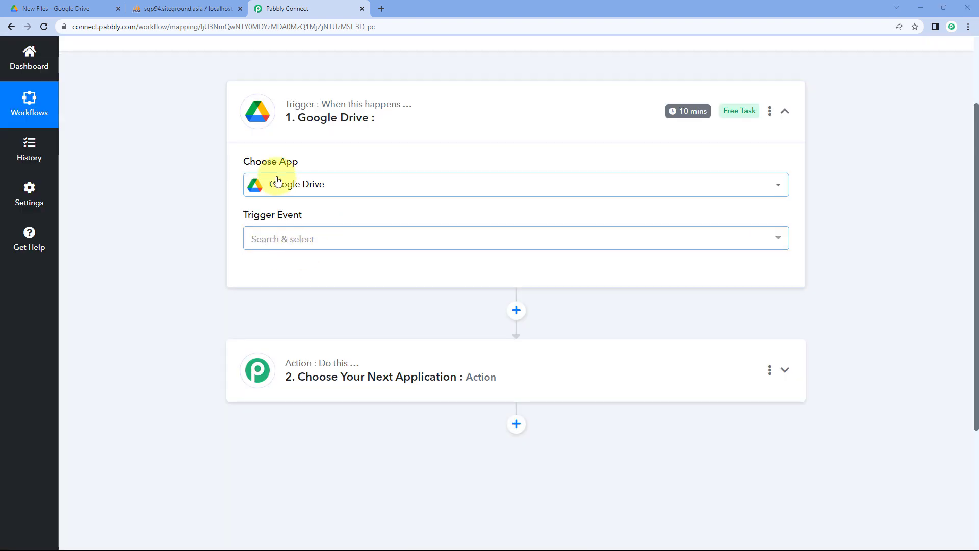
Step: Set the trigger event to New File in Specific Folder, reviewing the Google Drive folder and the phpMyAdmin table before choosing
left_click(284, 239)
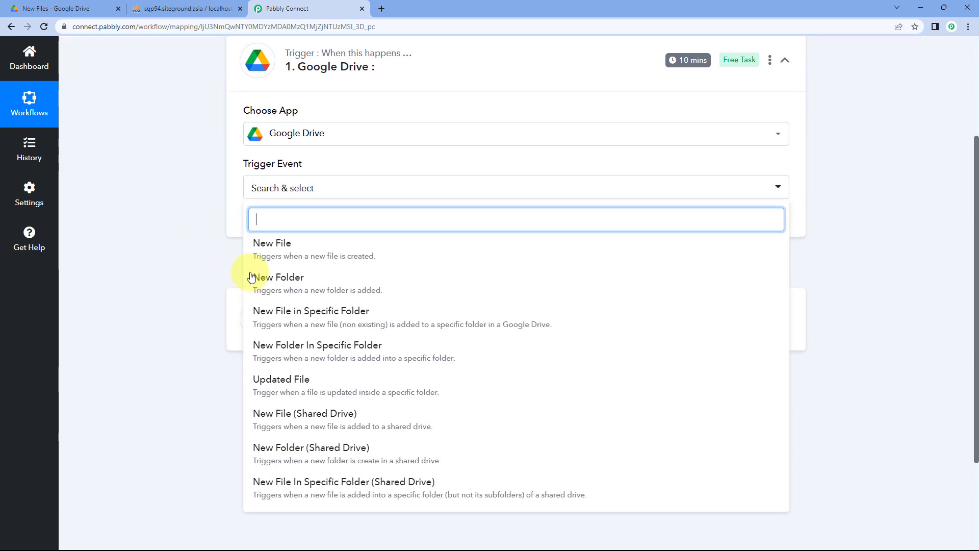
scroll(221, 294, "down", 1)
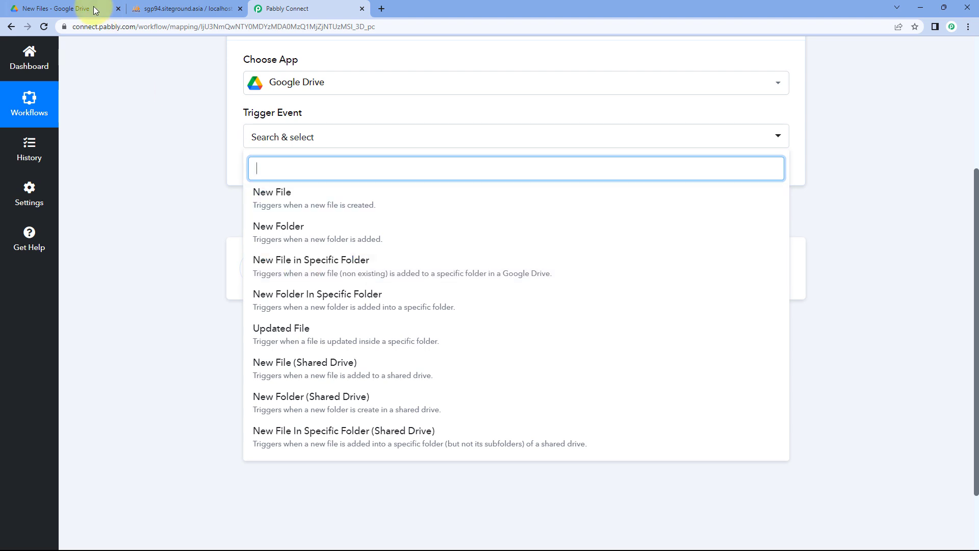
left_click(66, 8)
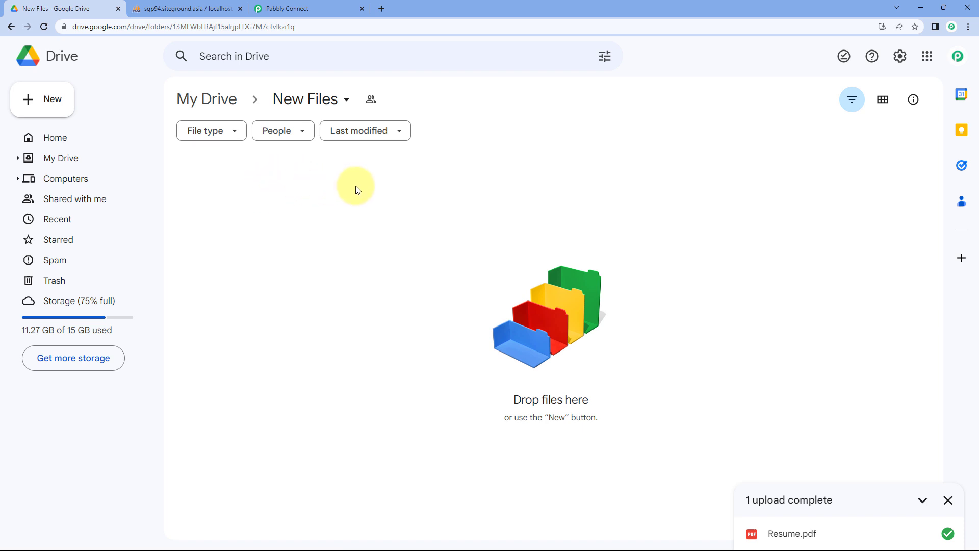
left_click(194, 8)
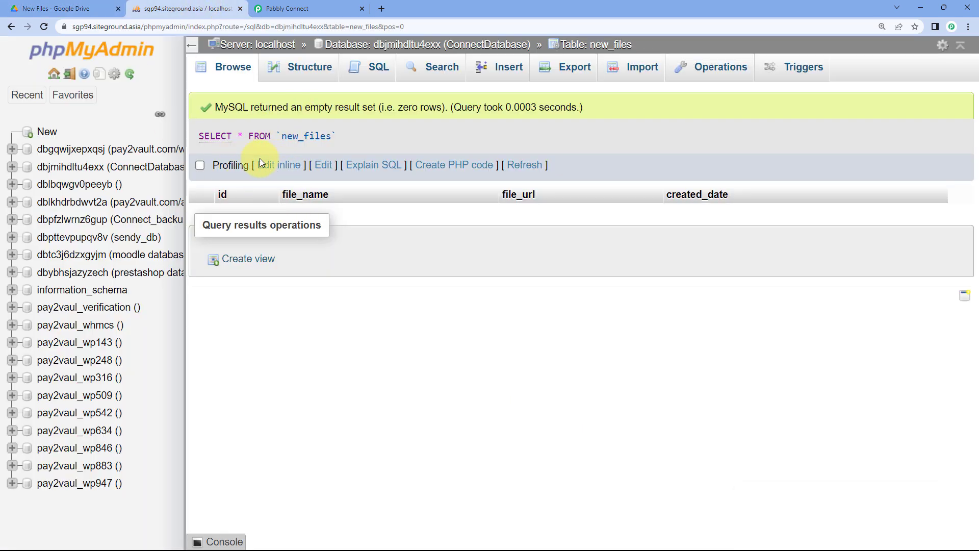
left_click(314, 7)
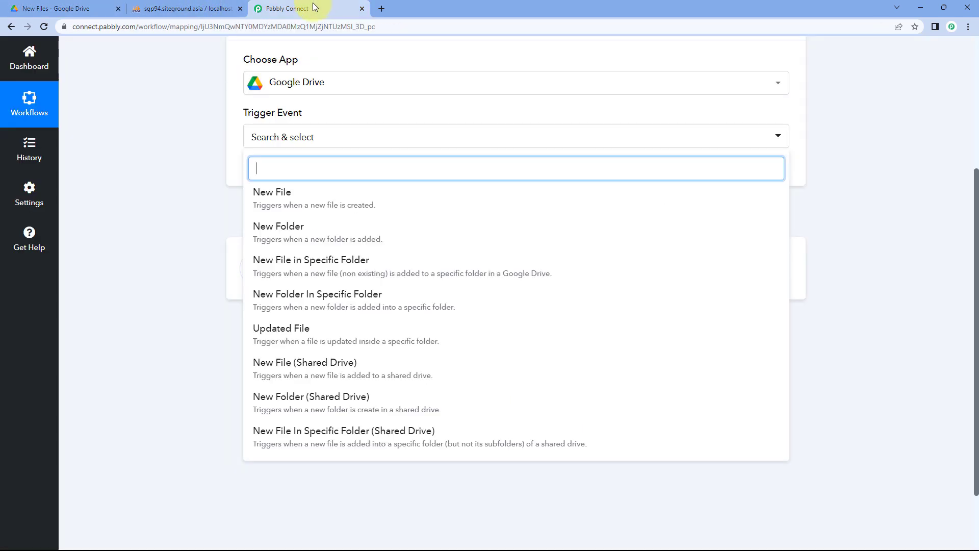
left_click(291, 268)
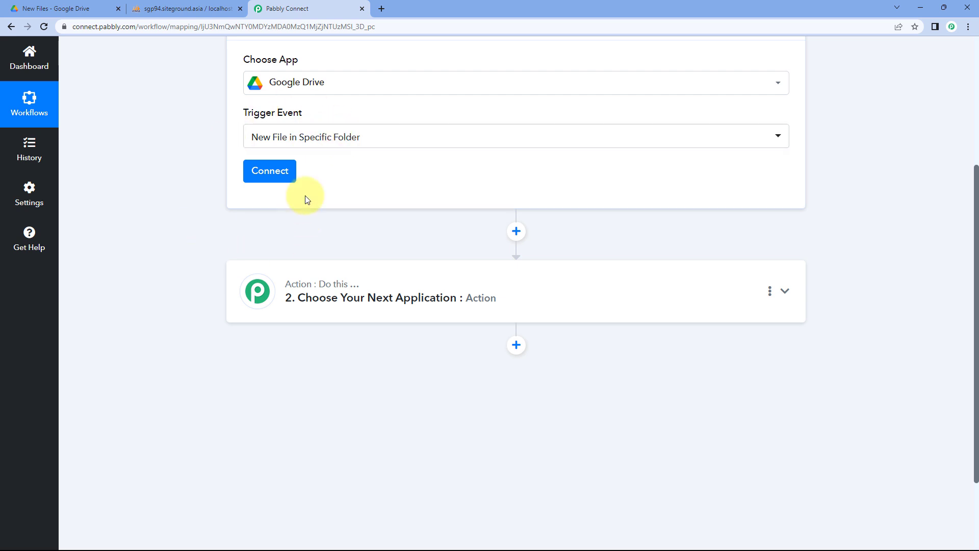
Step: Connect the trigger through a new Google Drive connection, signing in with the Google account and granting Pabbly Connect Drive access
left_click(286, 179)
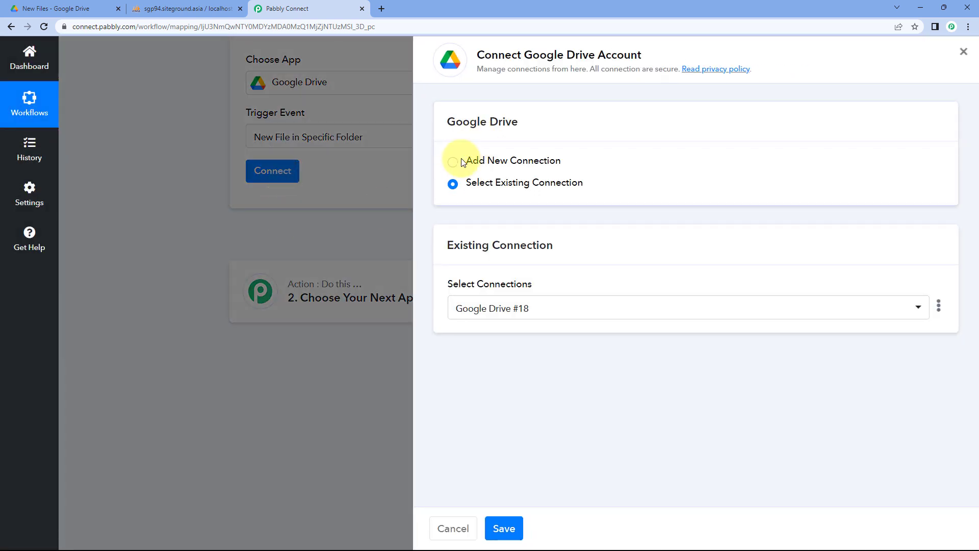
left_click(453, 162)
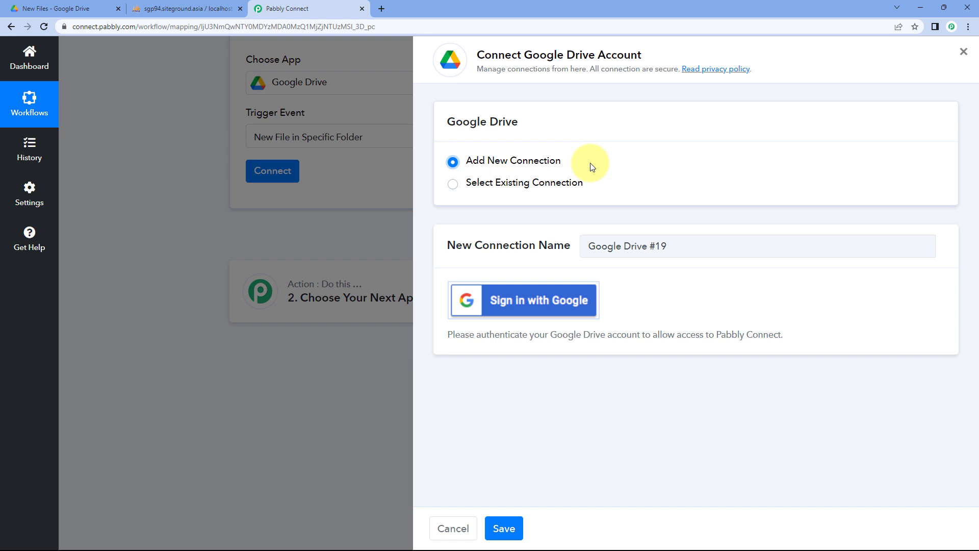
left_click(528, 312)
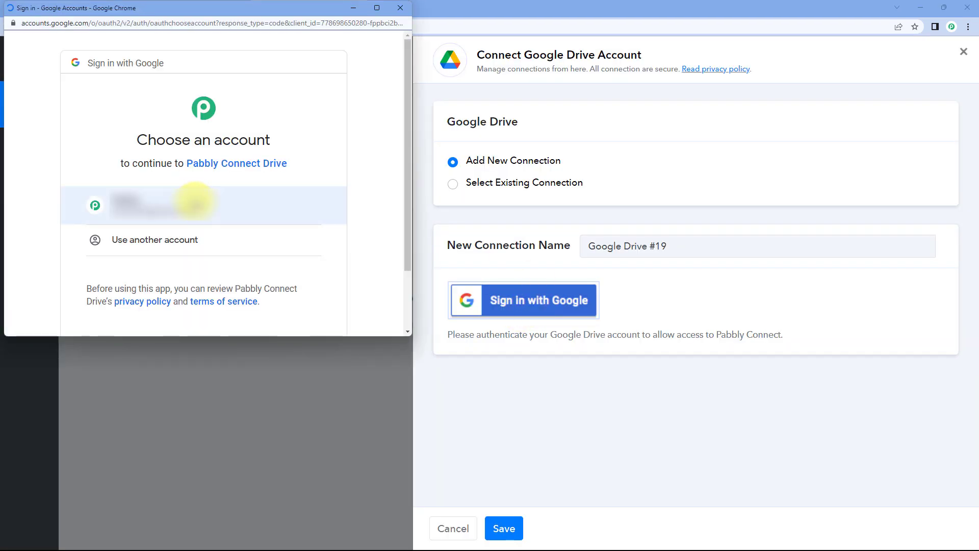
scroll(193, 207, "down", 1)
left_click(175, 186)
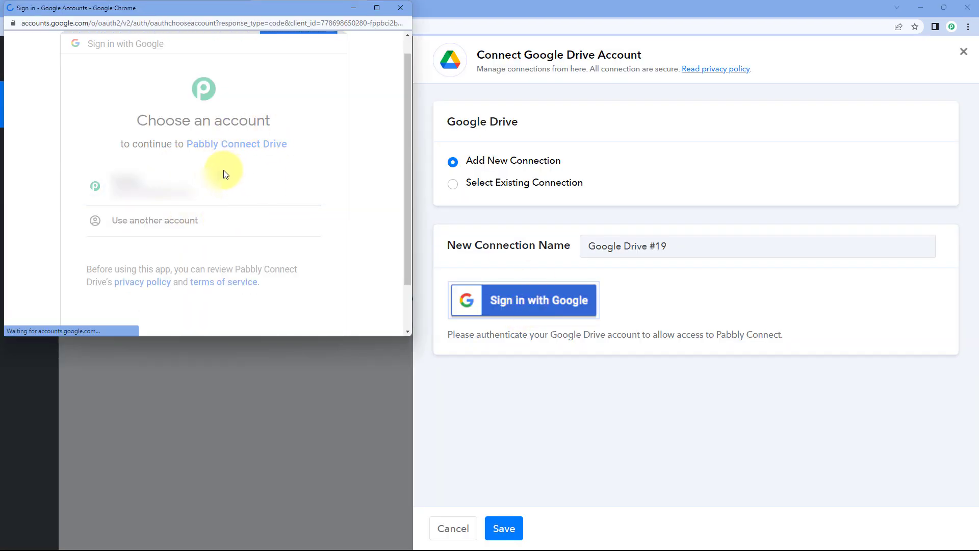
scroll(227, 166, "down", 3)
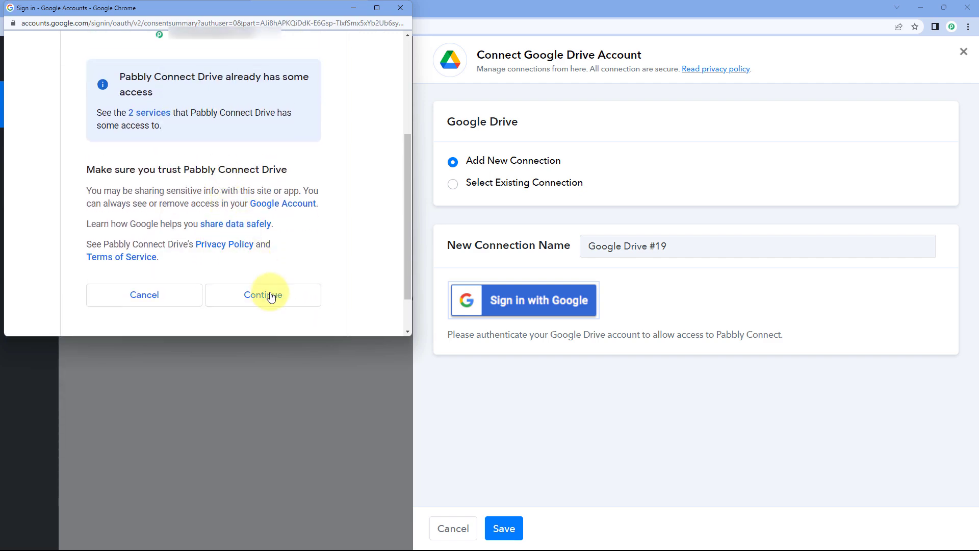
scroll(273, 276, "down", 2)
left_click(277, 249)
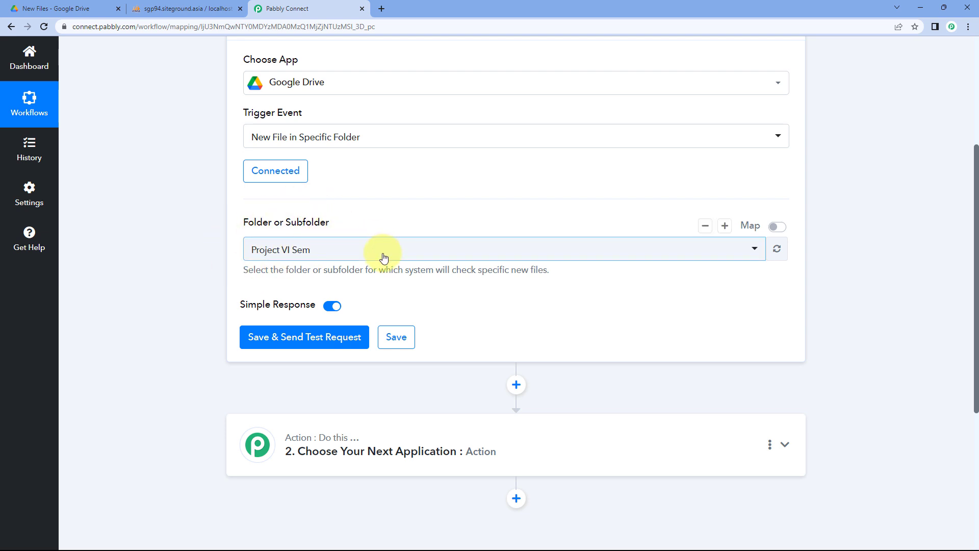
Step: Browse the list of Google Drive folders available for the trigger's folder or subfolder setting
left_click(363, 249)
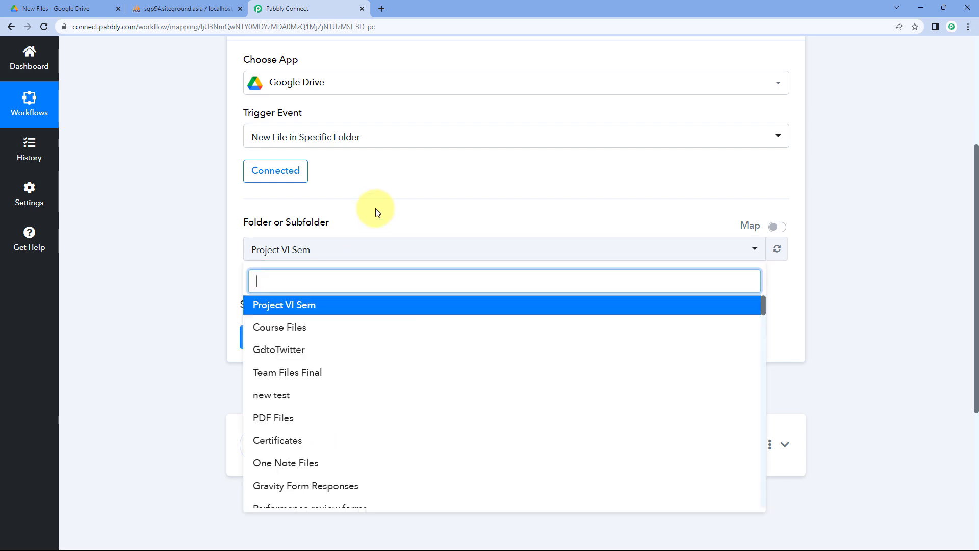
scroll(376, 210, "down", 2)
scroll(374, 301, "down", 4)
scroll(374, 299, "down", 4)
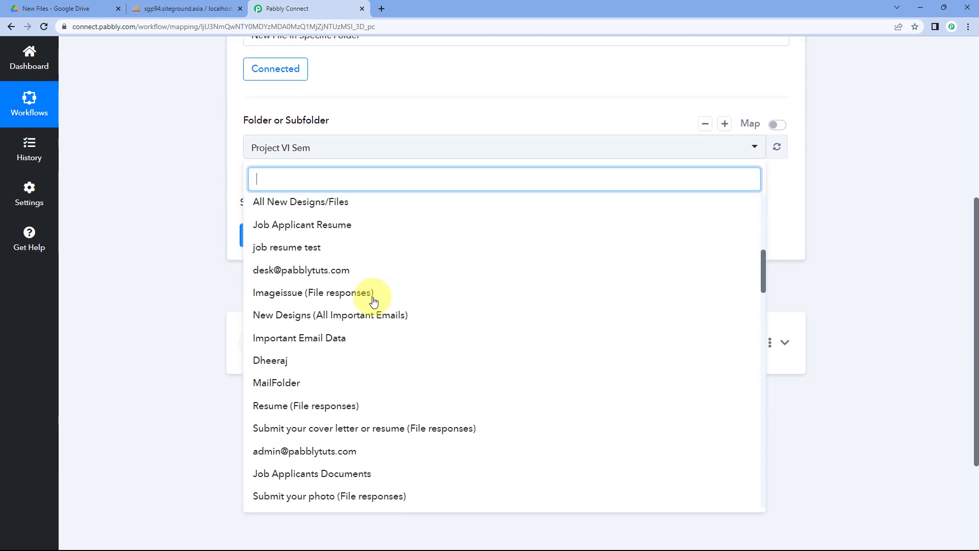
scroll(403, 291, "up", 1)
scroll(410, 293, "down", 3)
scroll(411, 293, "up", 11)
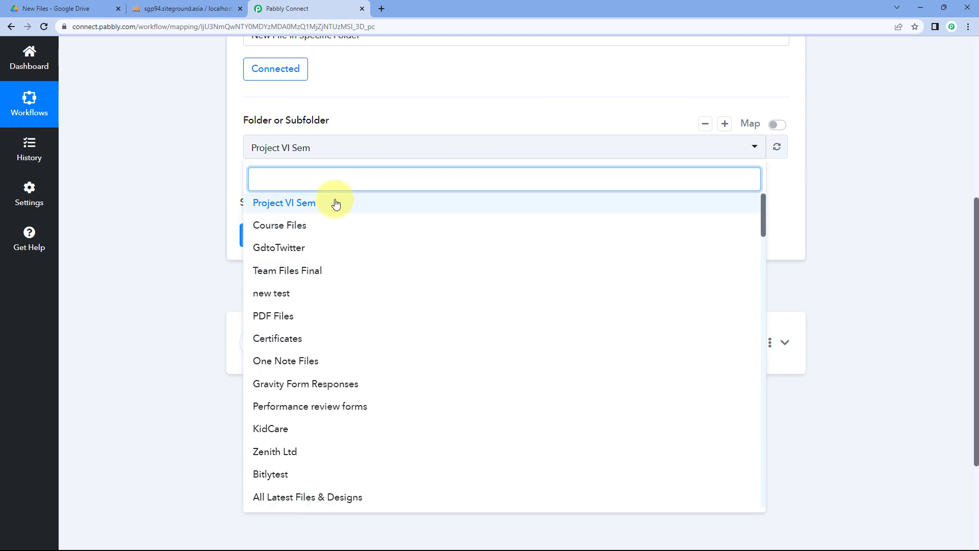
scroll(182, 225, "up", 1)
mouse_move(269, 66)
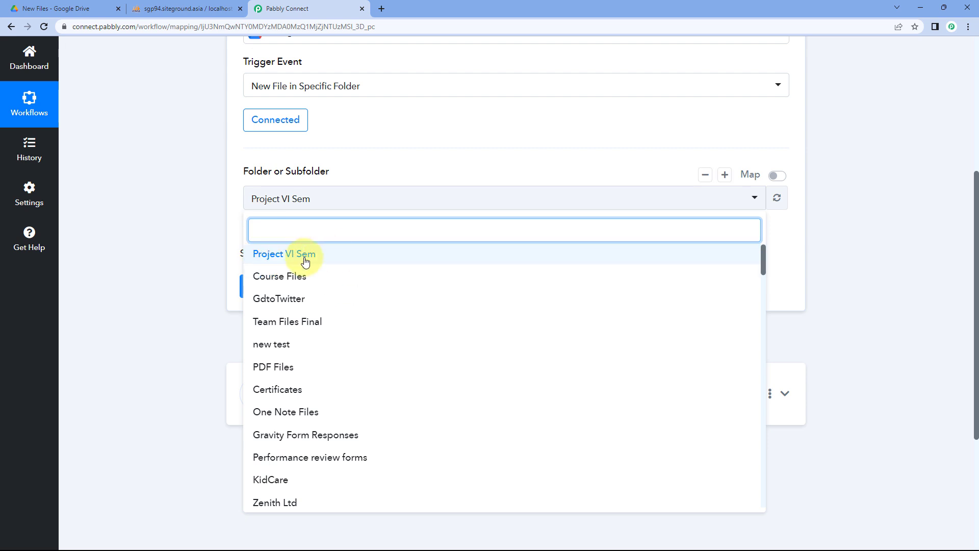
scroll(196, 284, "down", 1)
scroll(335, 273, "down", 1)
scroll(335, 273, "down", 5)
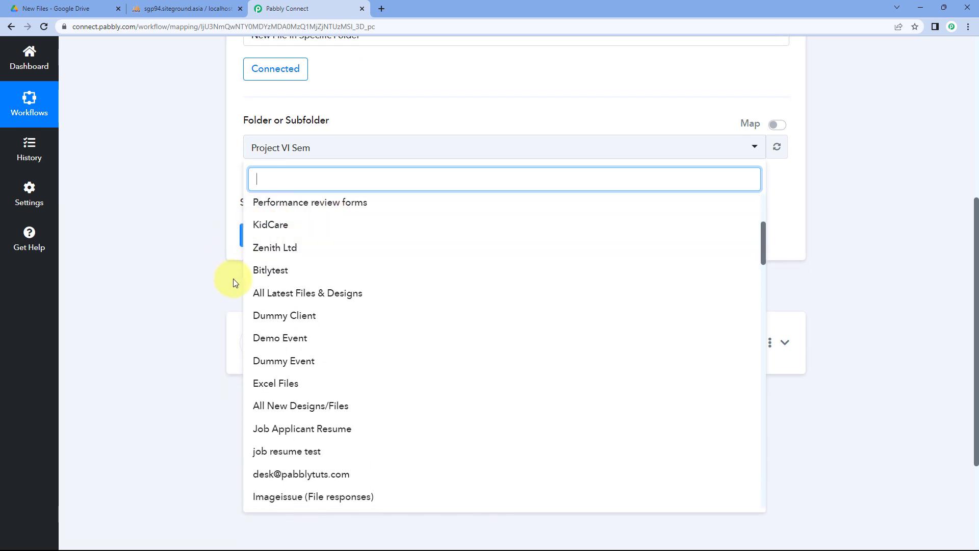
Step: Check the folder's name in Google Drive, and set the trigger's folder or subfolder in Pabbly Connect to New Files
left_click(110, 5)
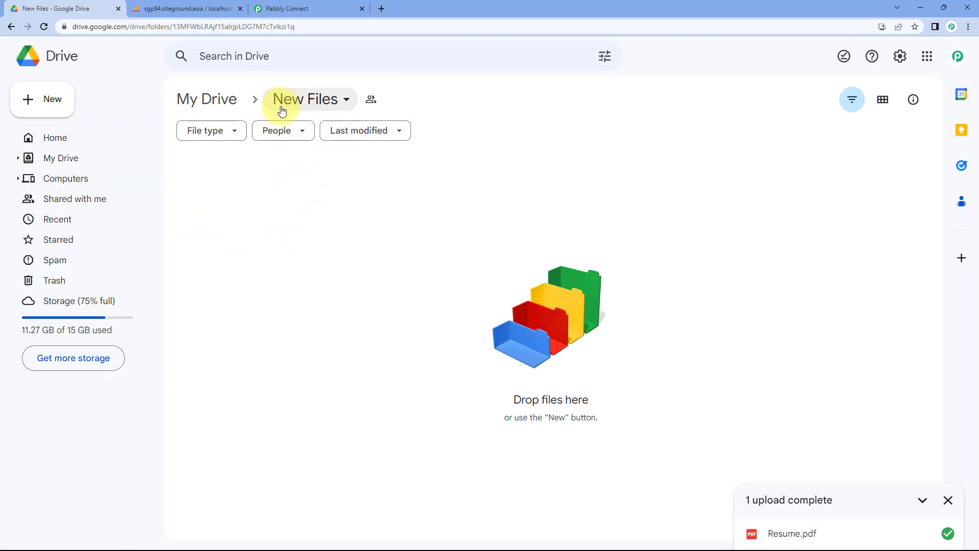
left_click(286, 8)
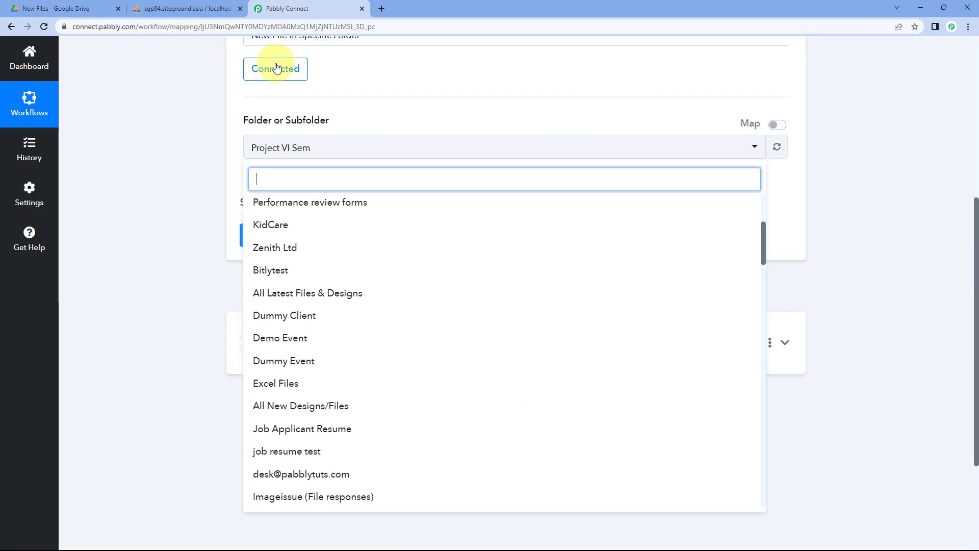
type("New")
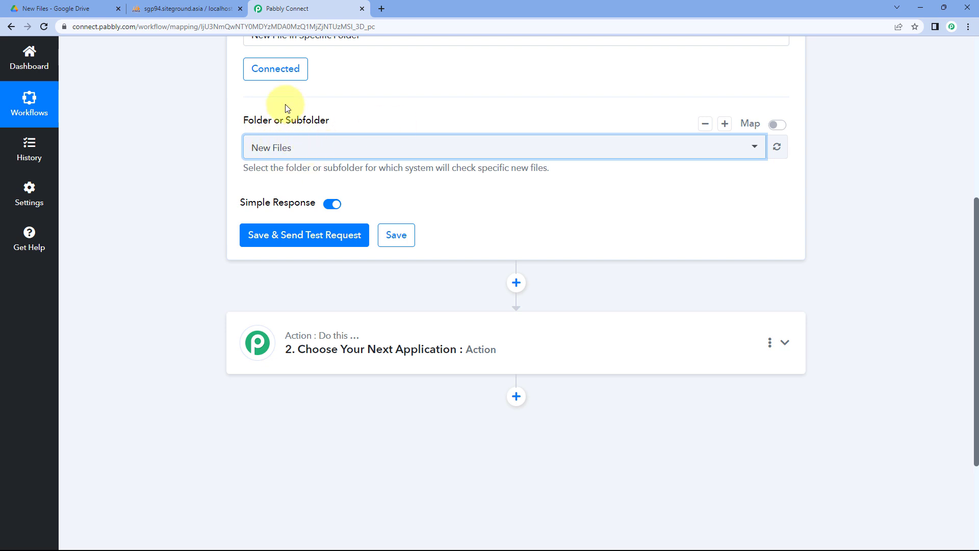
left_click(265, 121)
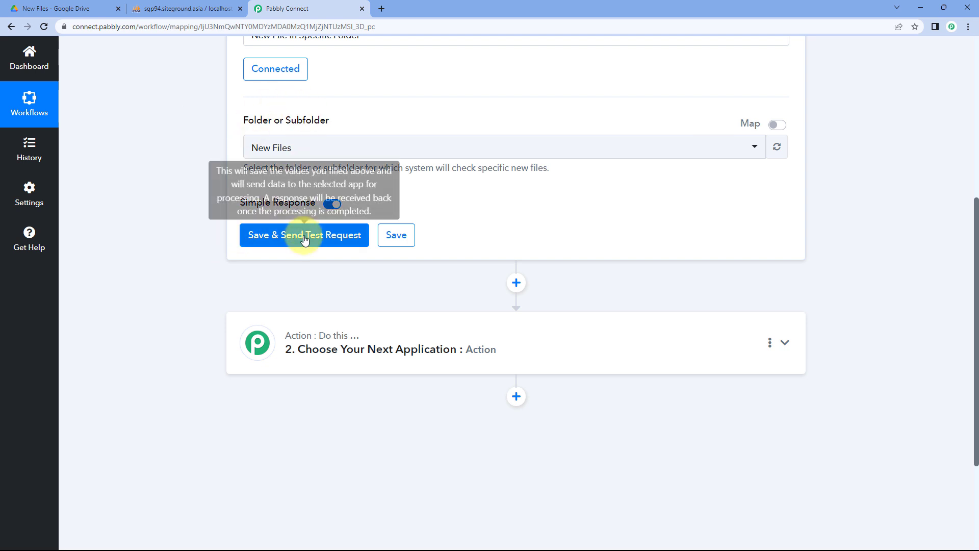
Step: Switch to Google Drive, upload the Resume PDF from the Desktop into the New Files folder, and dismiss the upload notice
left_click(84, 9)
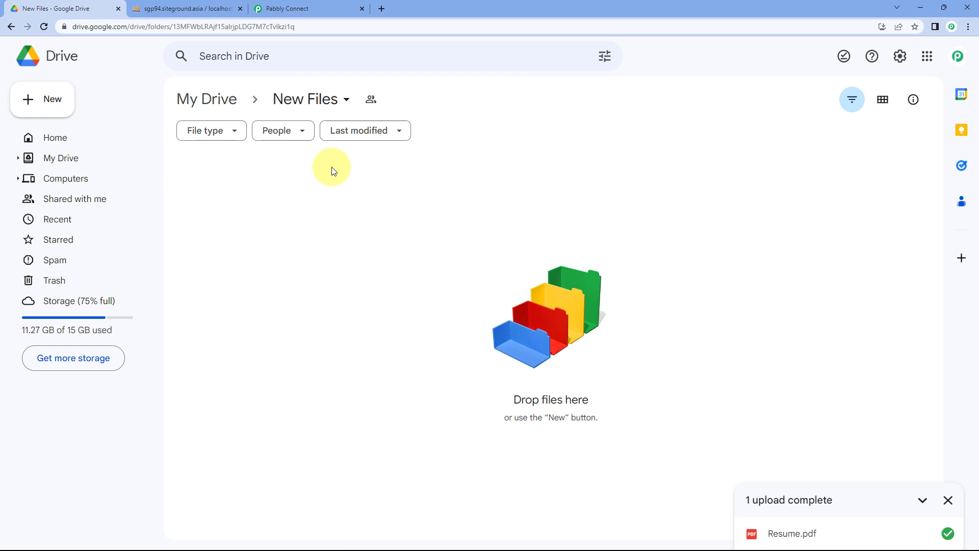
left_click(31, 99)
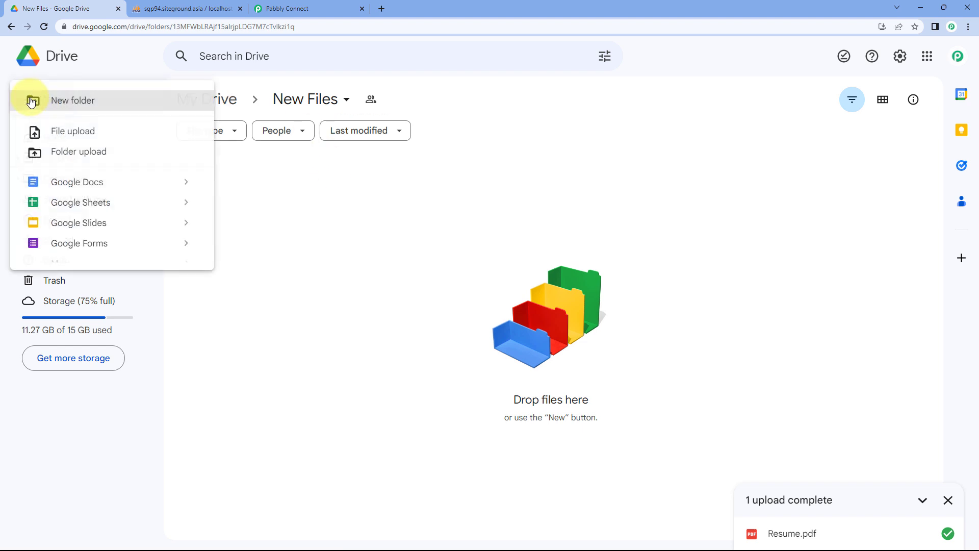
left_click(100, 132)
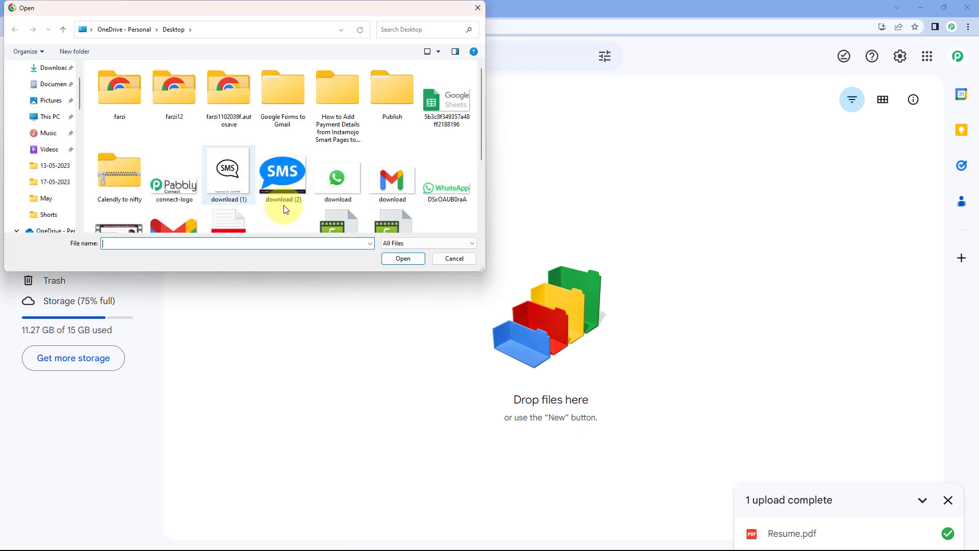
scroll(398, 174, "down", 2)
left_click(230, 134)
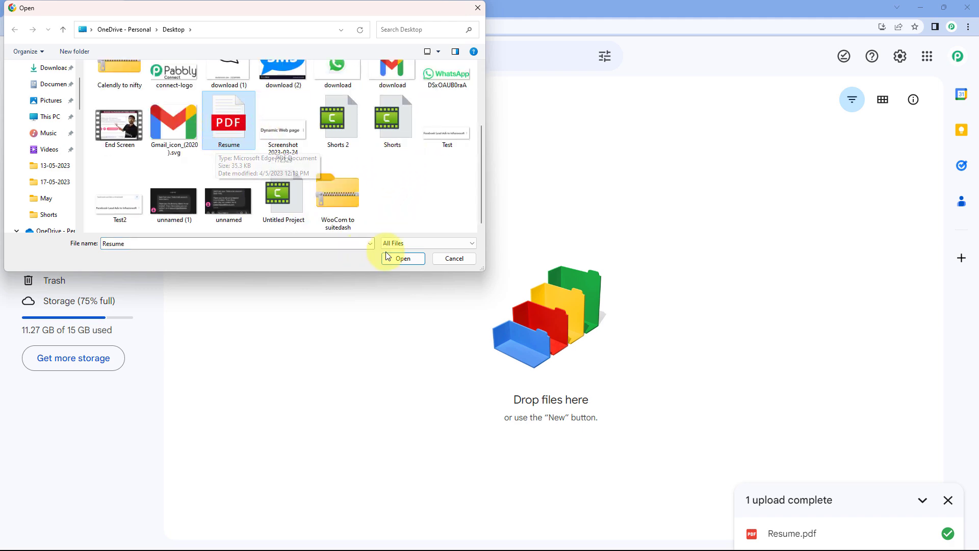
left_click(402, 258)
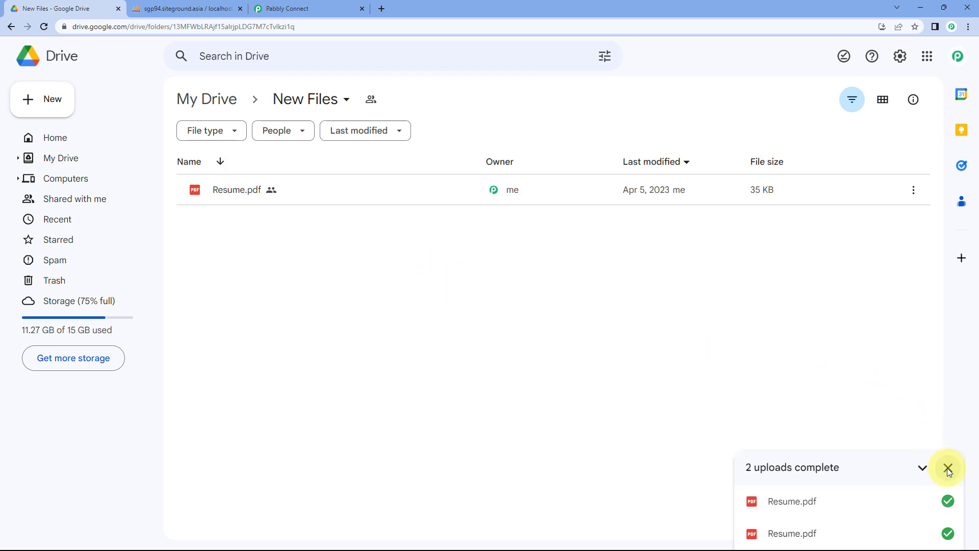
left_click(947, 468)
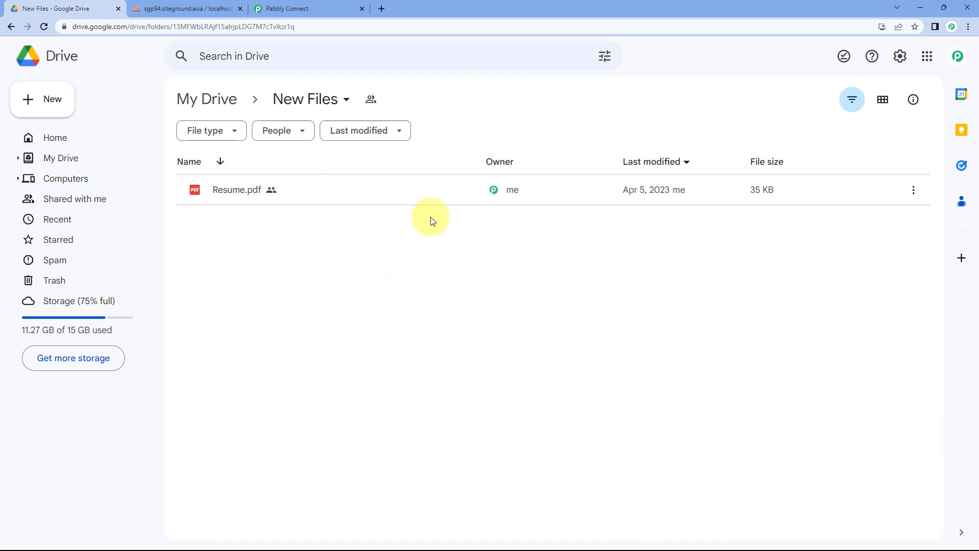
Step: Return to Pabbly Connect, save the trigger with a test request, and review the received response down to the file title
left_click(308, 8)
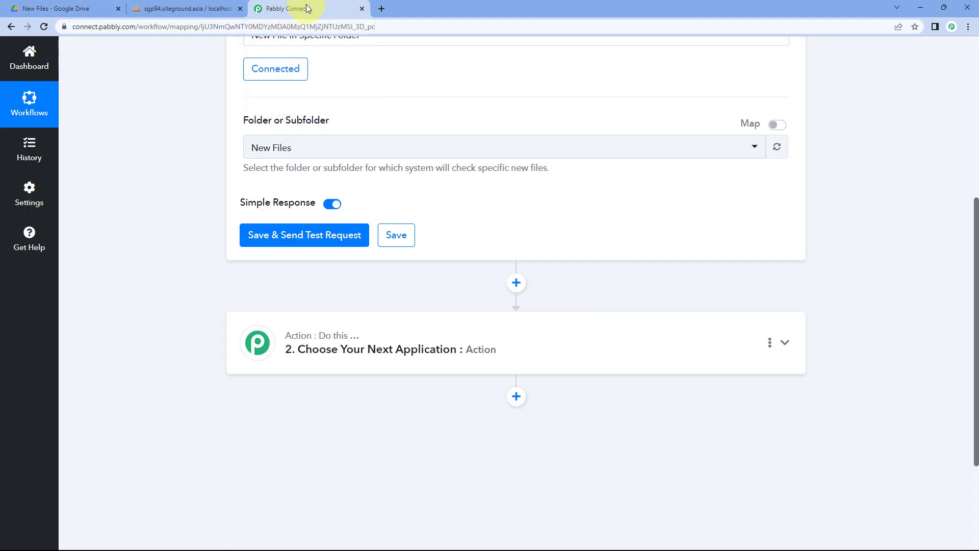
left_click(307, 236)
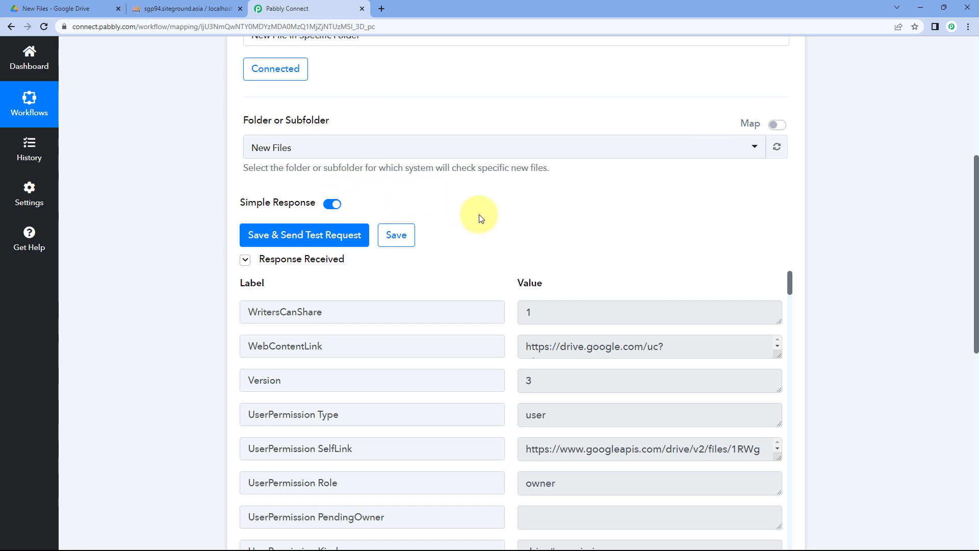
scroll(476, 214, "down", 2)
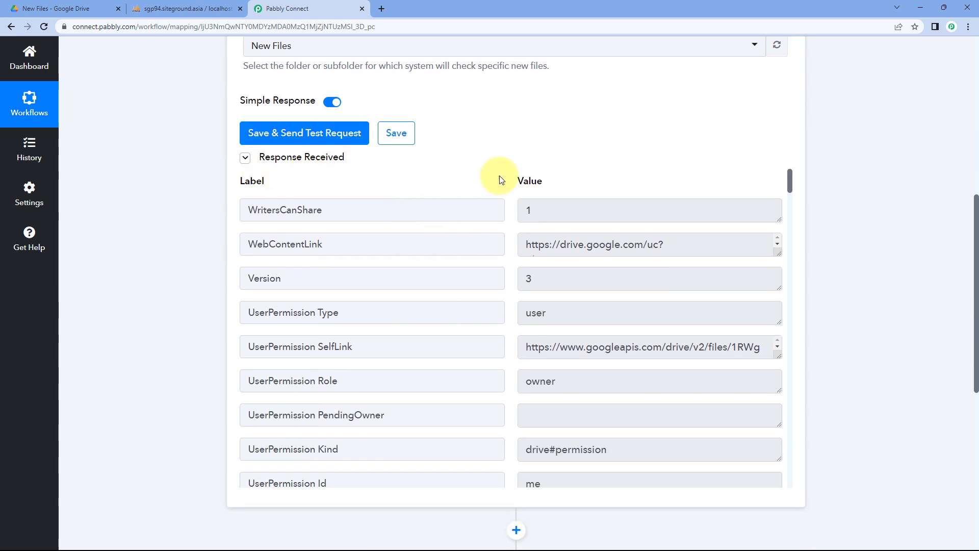
scroll(508, 231, "down", 5)
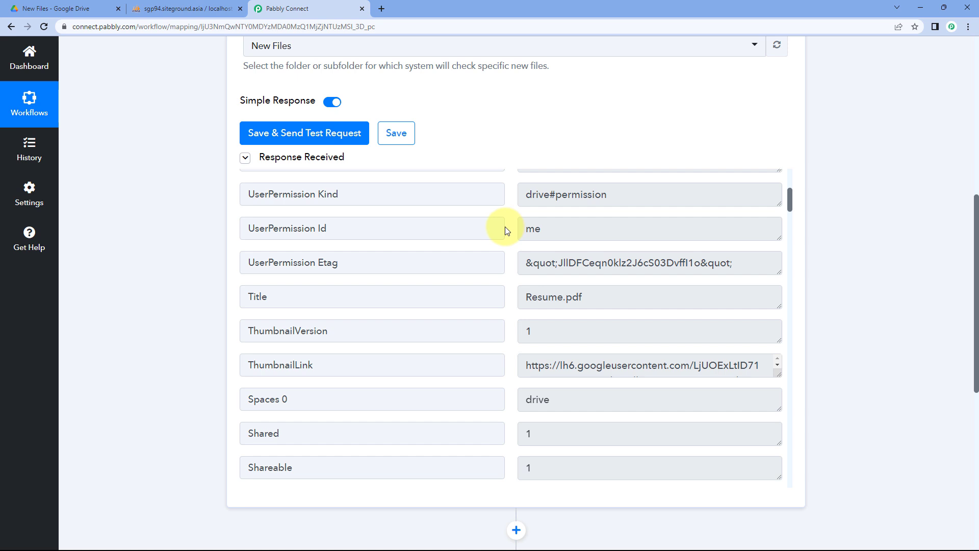
Step: Compare the file name in the Google Drive folder with the Title value in the Pabbly Connect trigger response
left_click(51, 9)
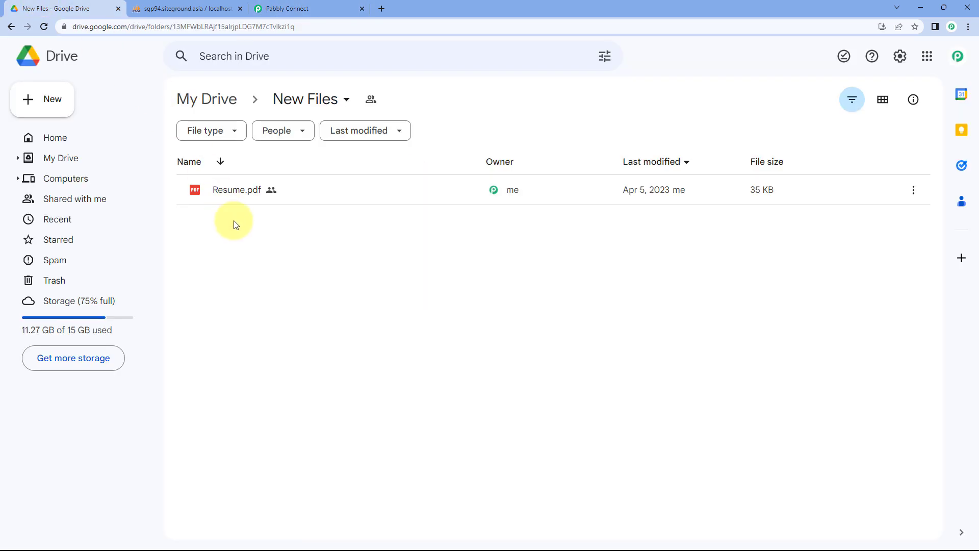
left_click(285, 9)
left_click_drag(585, 297, 508, 295)
left_click(509, 288)
Step: Test the response's WebContentLink by opening the copied link in a new browser tab, and return to the workflow
scroll(510, 285, "up", 3)
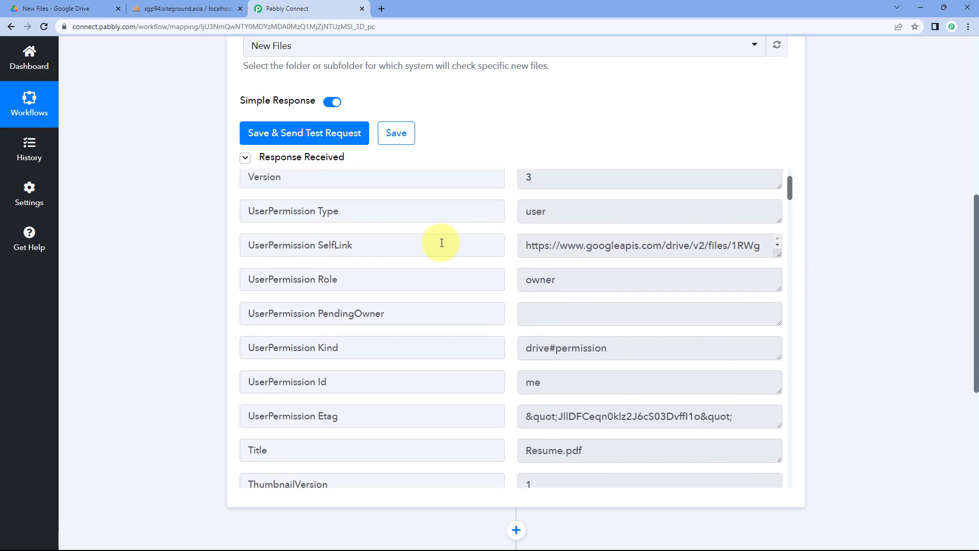
scroll(441, 243, "up", 3)
left_click_drag(521, 250, 686, 264)
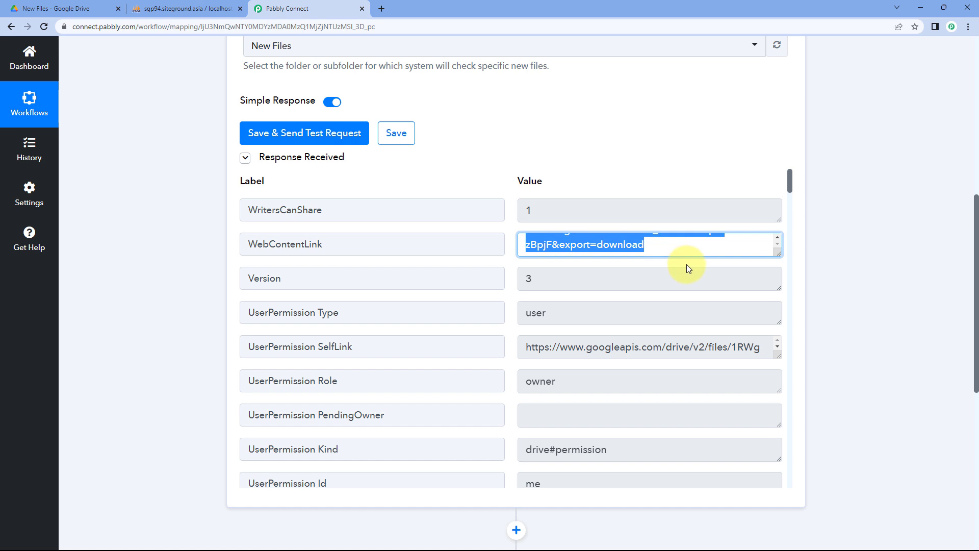
key("ctrl+c")
key("ctrl+t")
key("ctrl+v")
key("Return")
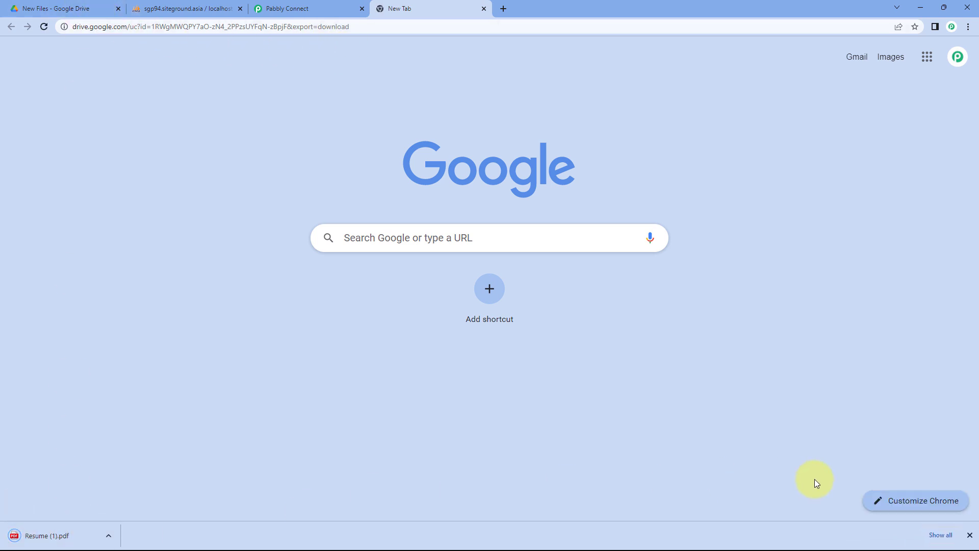
left_click(967, 536)
left_click(306, 8)
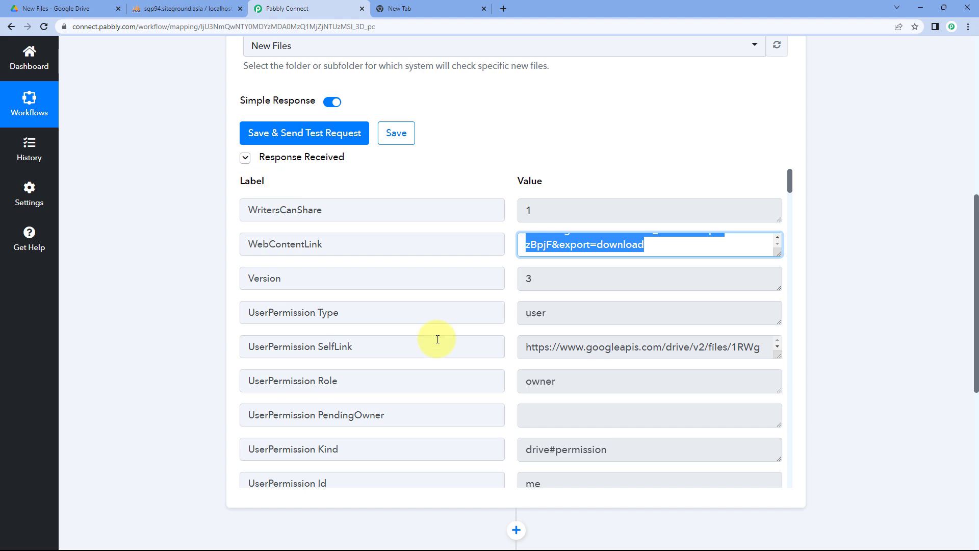
Step: Examine the remaining fields of the trigger response, including CreatedDate and the file details, and close the extra browser tab
scroll(497, 298, "down", 5)
scroll(513, 313, "down", 3)
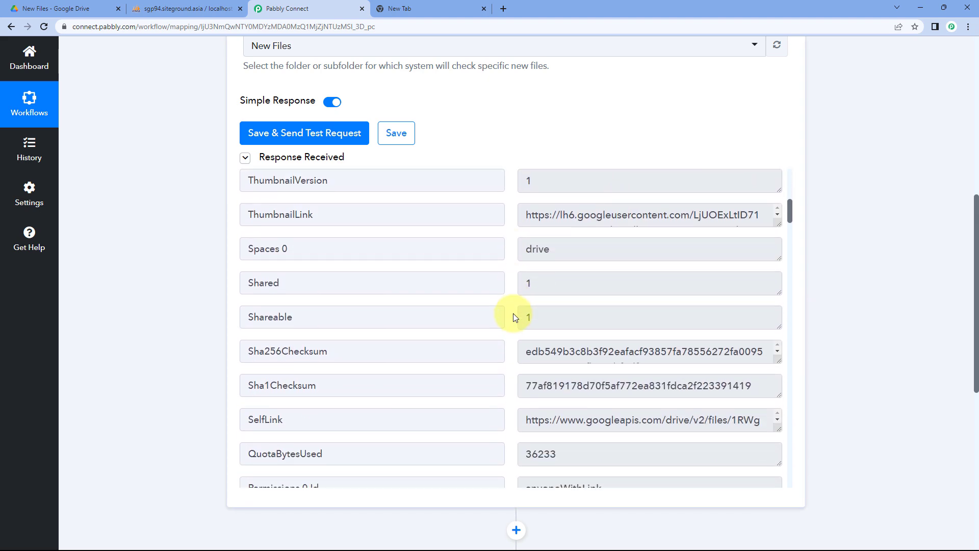
scroll(512, 318, "down", 6)
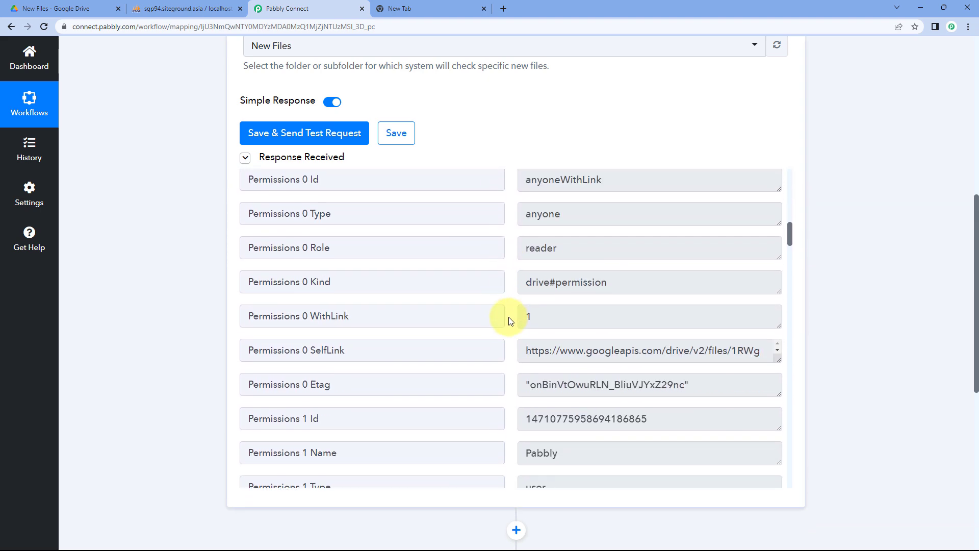
scroll(509, 316, "down", 4)
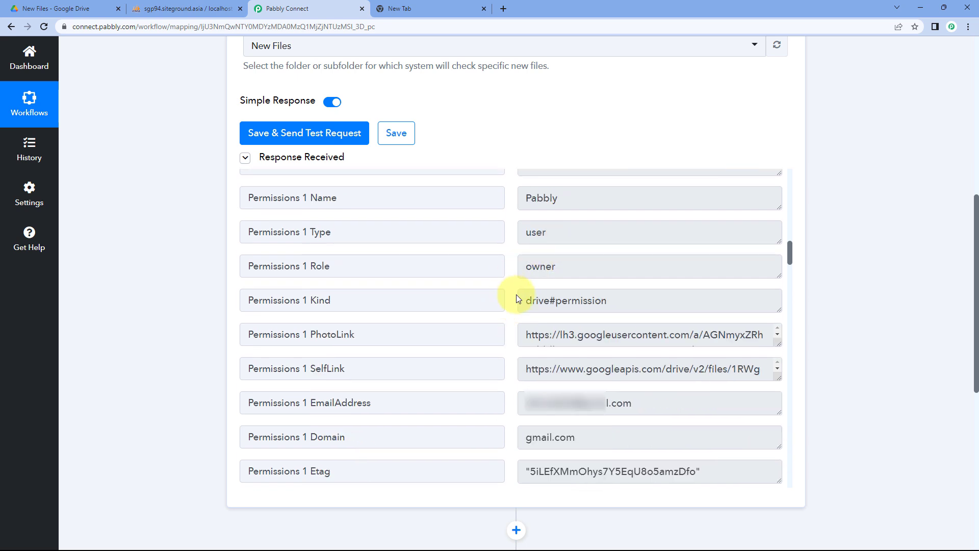
scroll(516, 295, "down", 1)
scroll(523, 317, "down", 4)
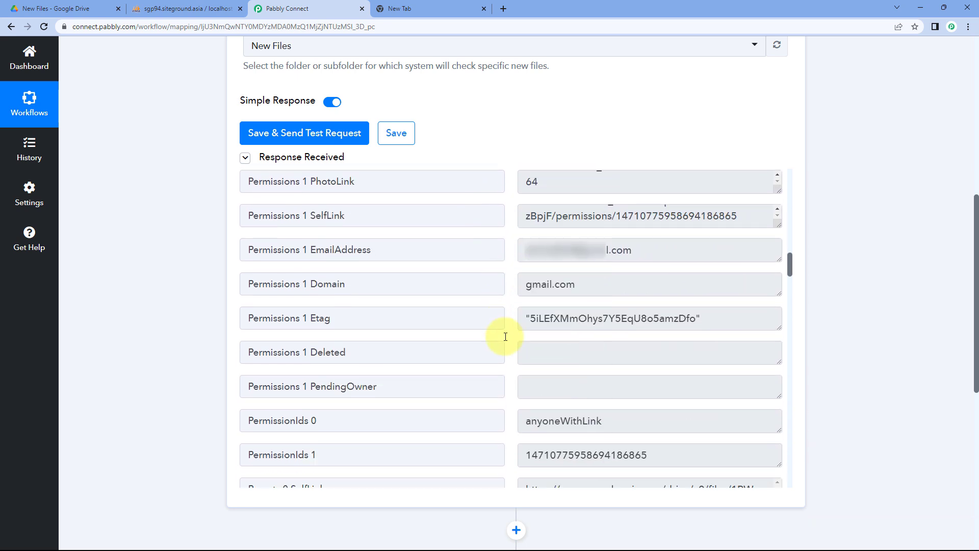
scroll(502, 301, "down", 10)
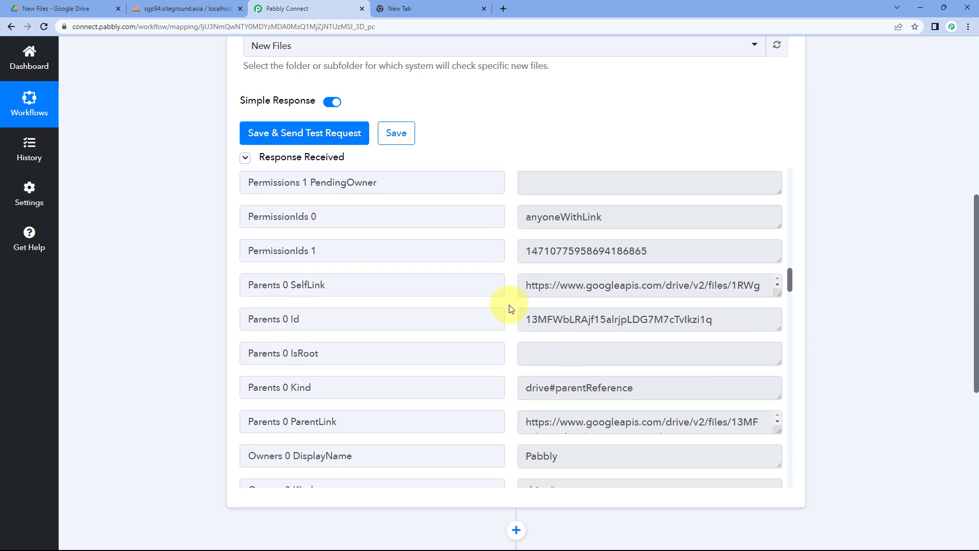
scroll(507, 322, "down", 8)
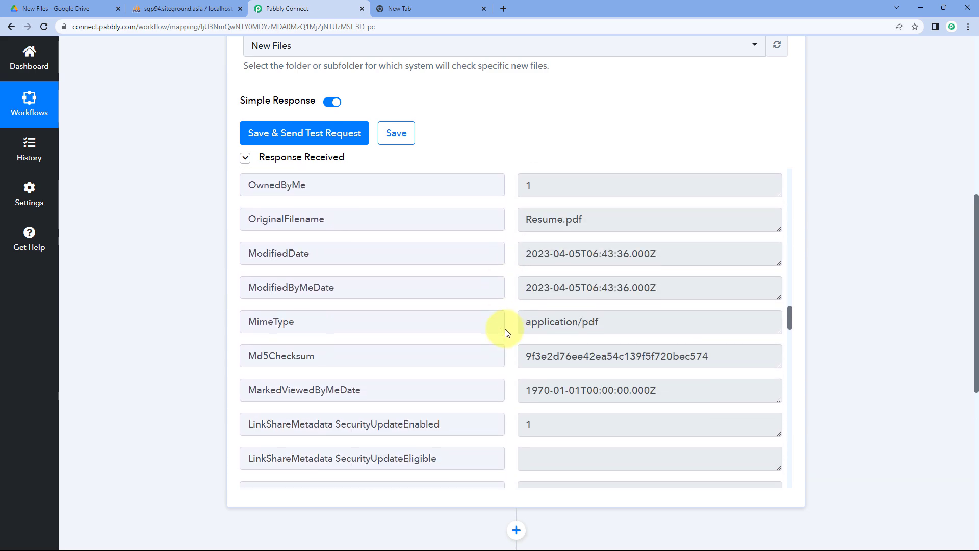
scroll(506, 332, "down", 8)
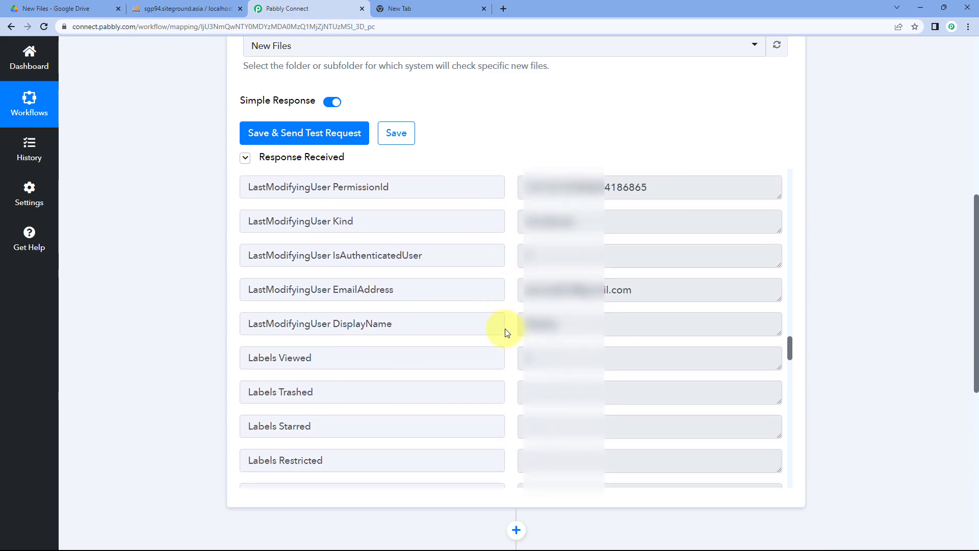
scroll(506, 334, "down", 10)
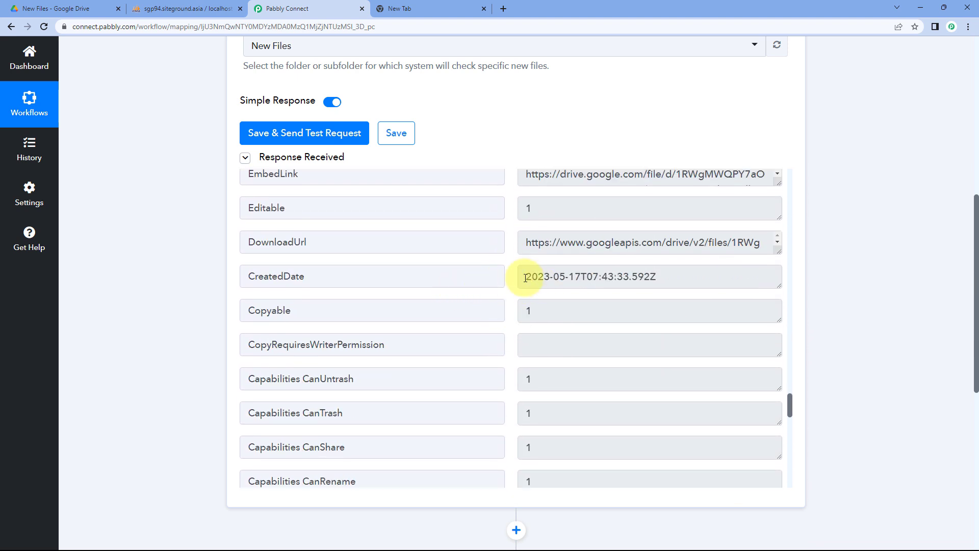
left_click_drag(528, 278, 657, 274)
left_click(580, 275)
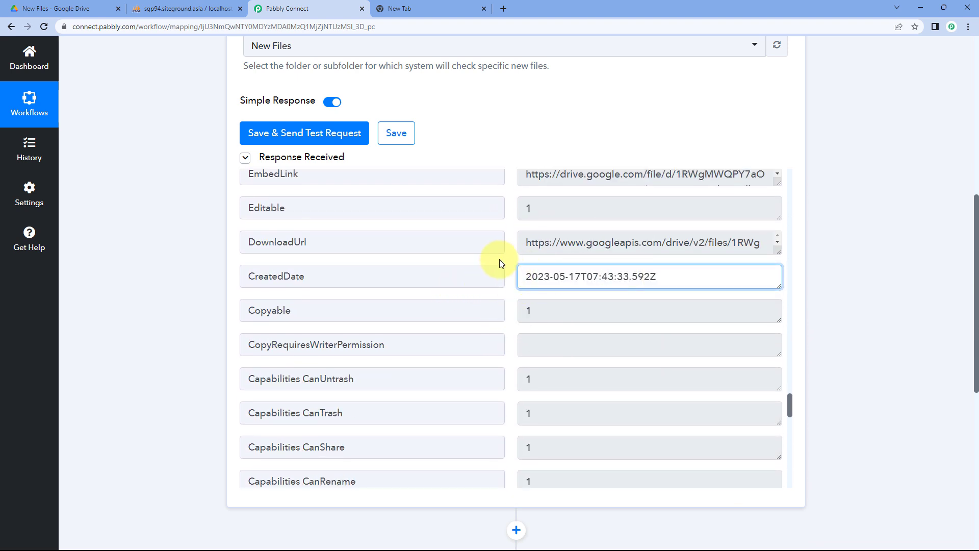
scroll(514, 277, "up", 3)
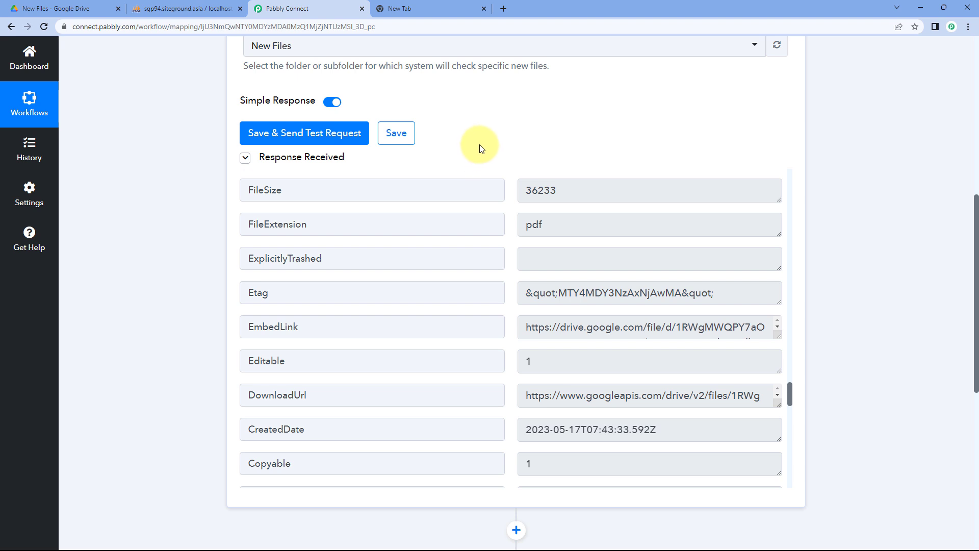
left_click(485, 9)
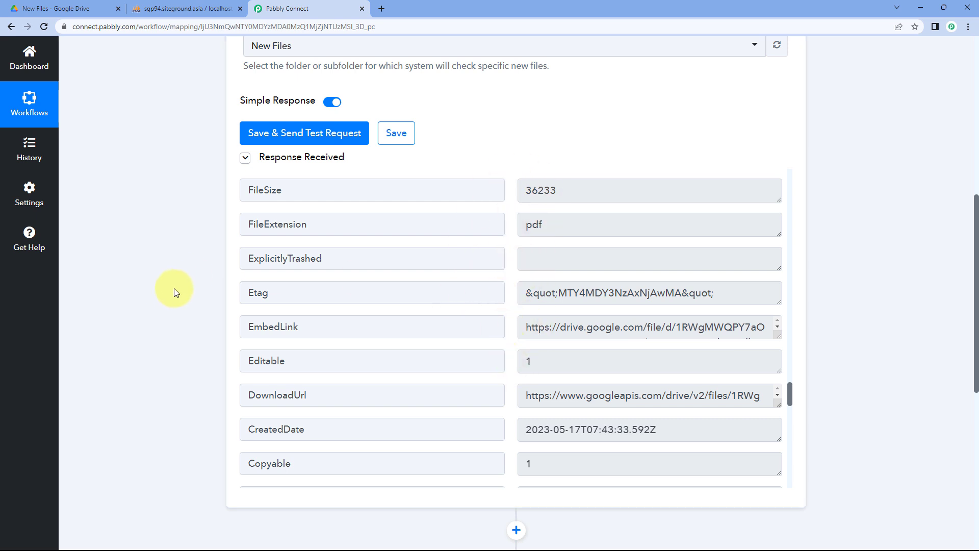
Step: Set MySQL as the application of the workflow's second step with Insert Row as the action event
scroll(193, 280, "down", 6)
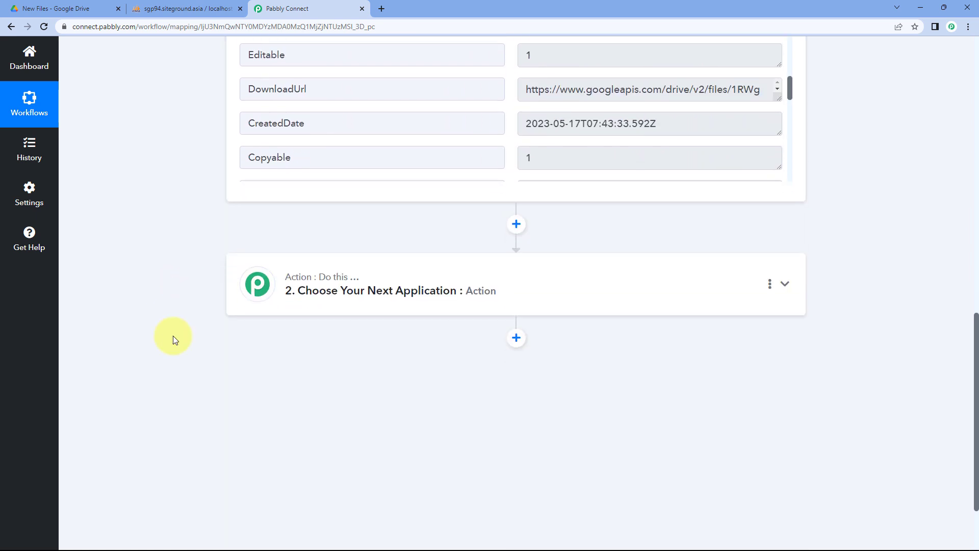
left_click(438, 290)
scroll(182, 280, "down", 2)
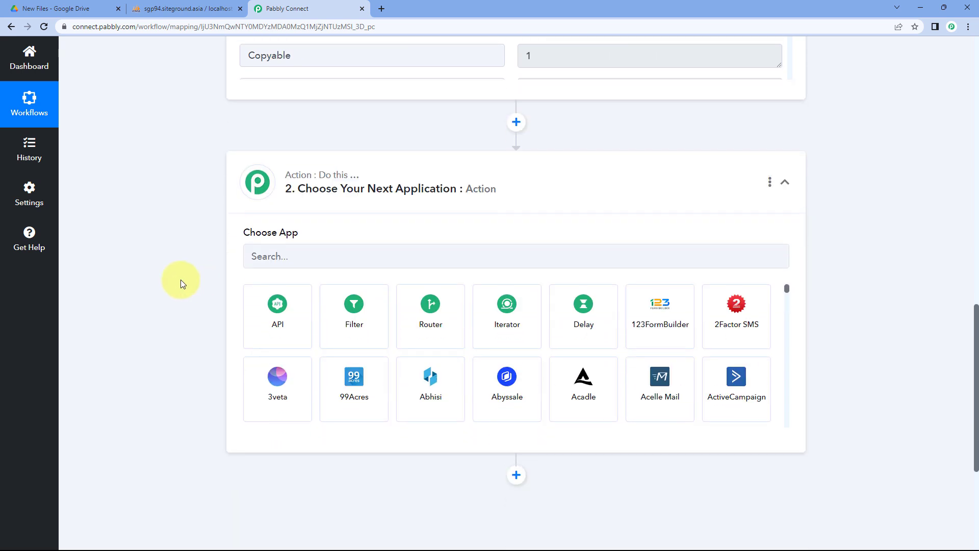
left_click(299, 261)
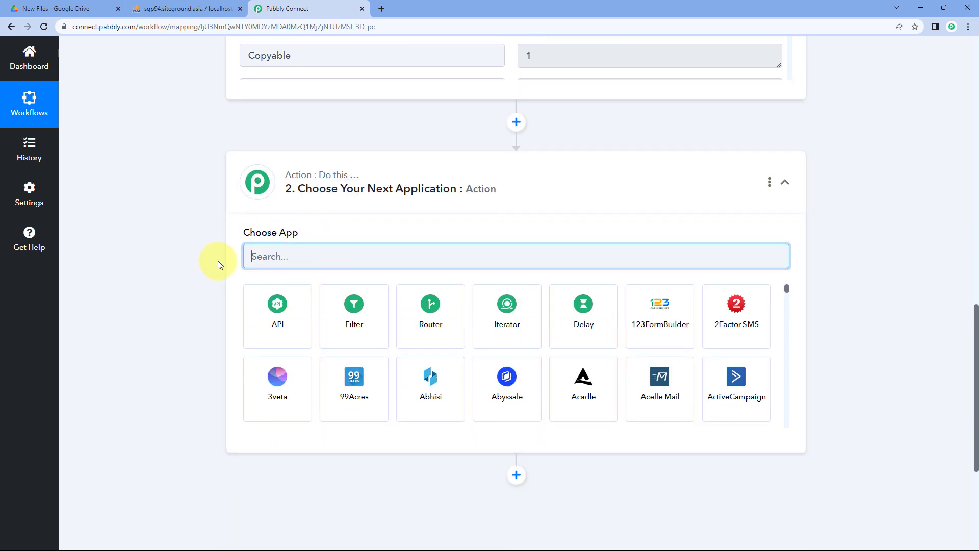
type("MySQL")
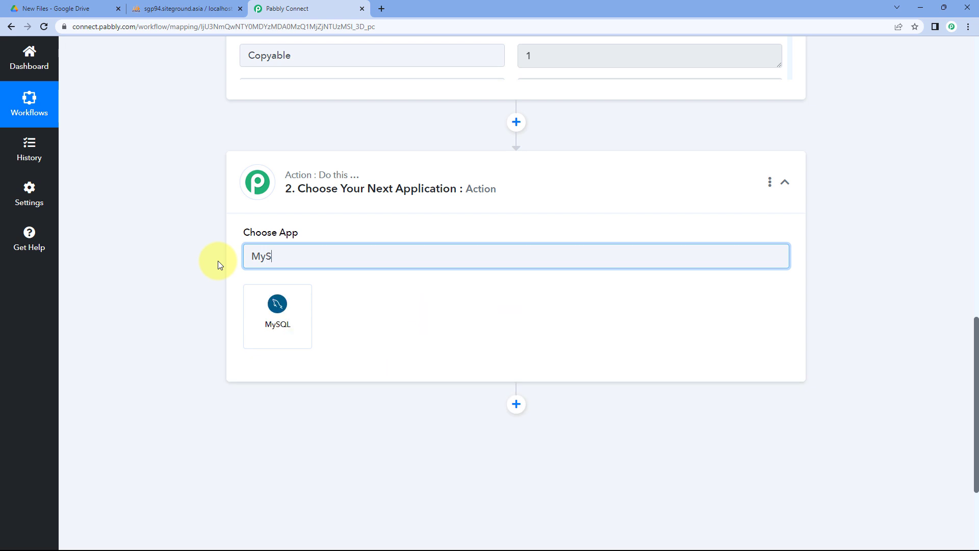
left_click(267, 304)
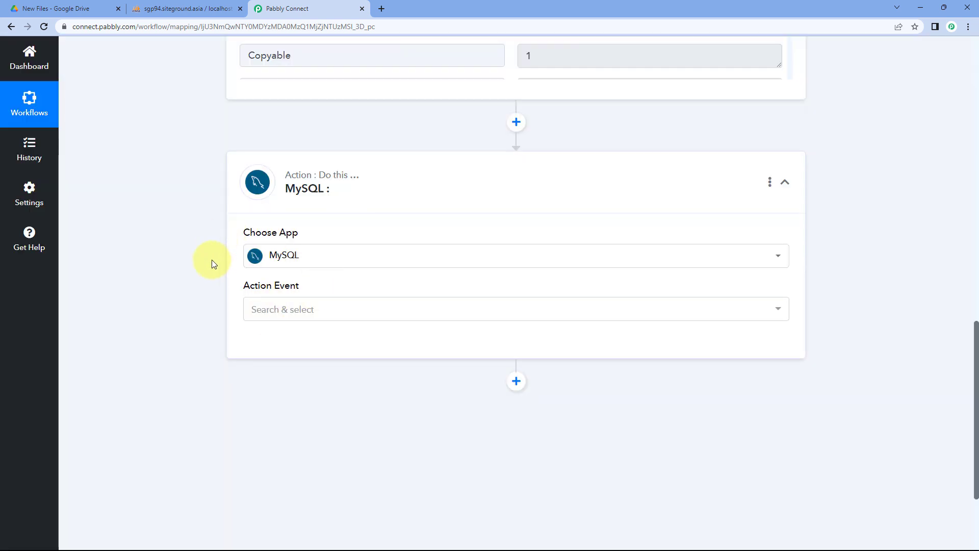
left_click(328, 211)
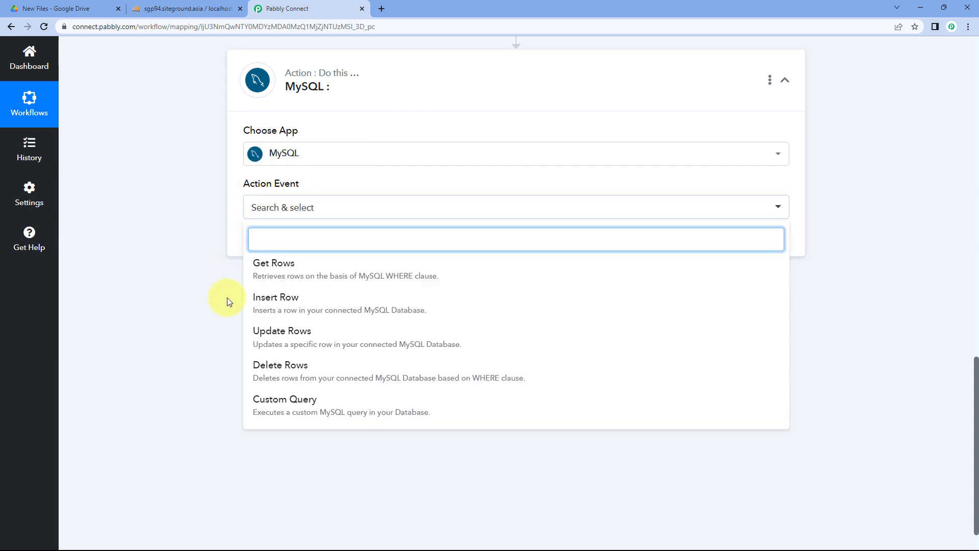
left_click(282, 299)
Step: Examine the fields required for a new MySQL connection, and connect the action with the existing connection MySQL #2
left_click(266, 241)
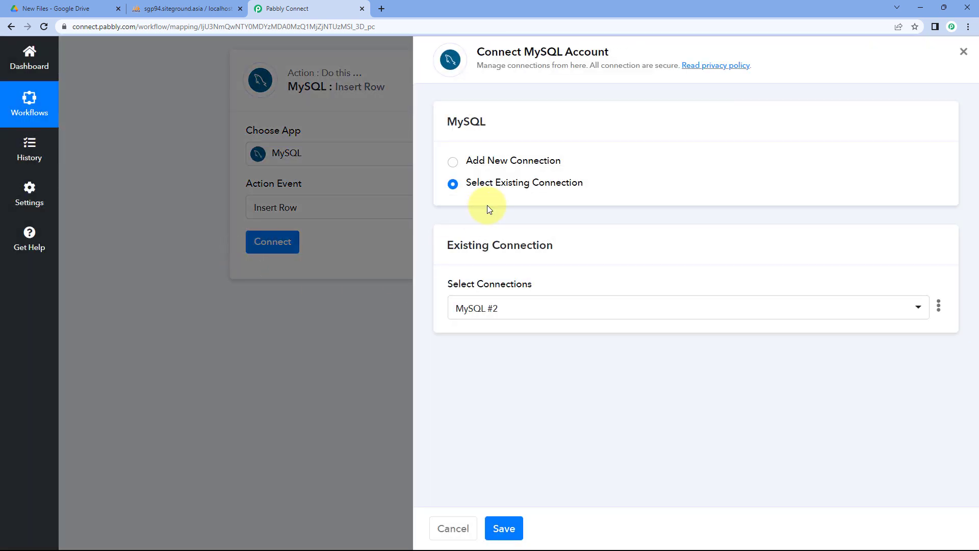
left_click(454, 162)
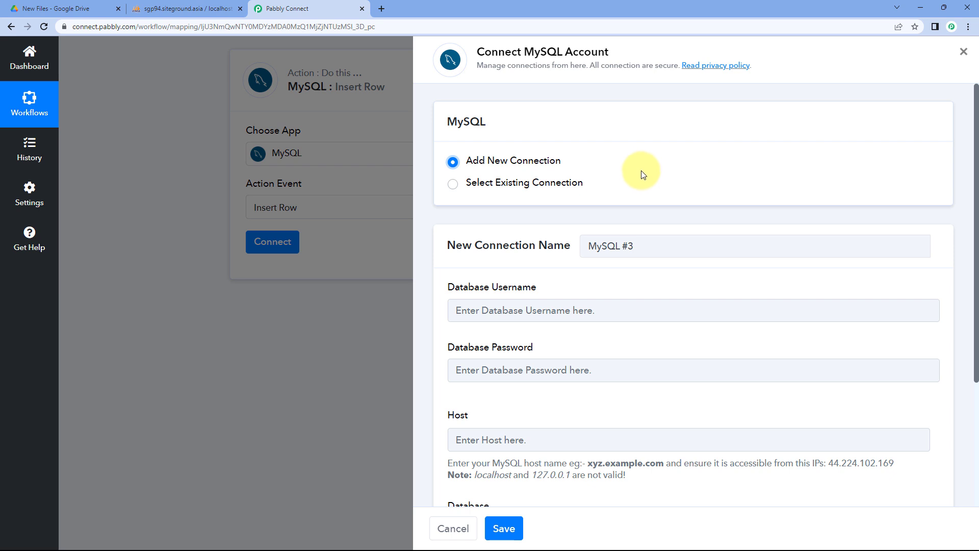
scroll(641, 175, "down", 3)
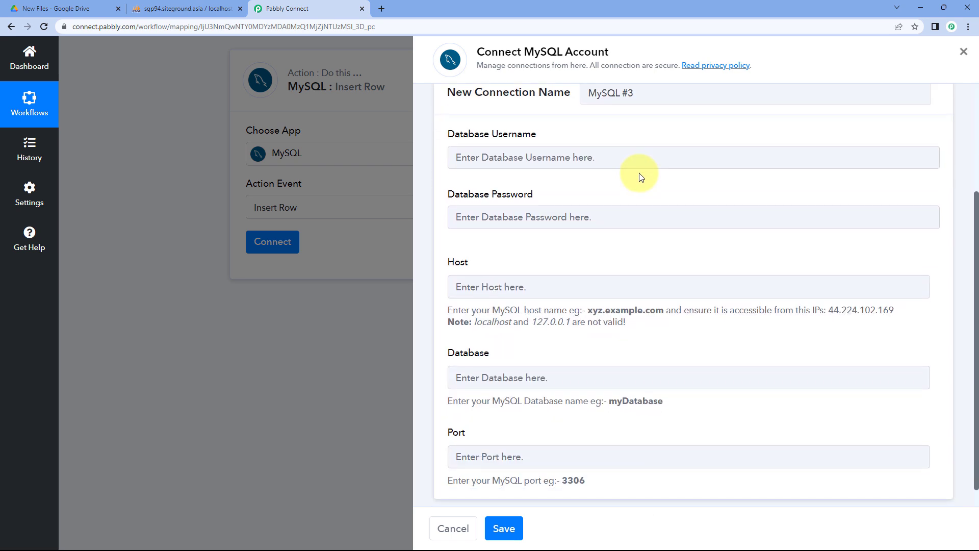
scroll(640, 175, "down", 1)
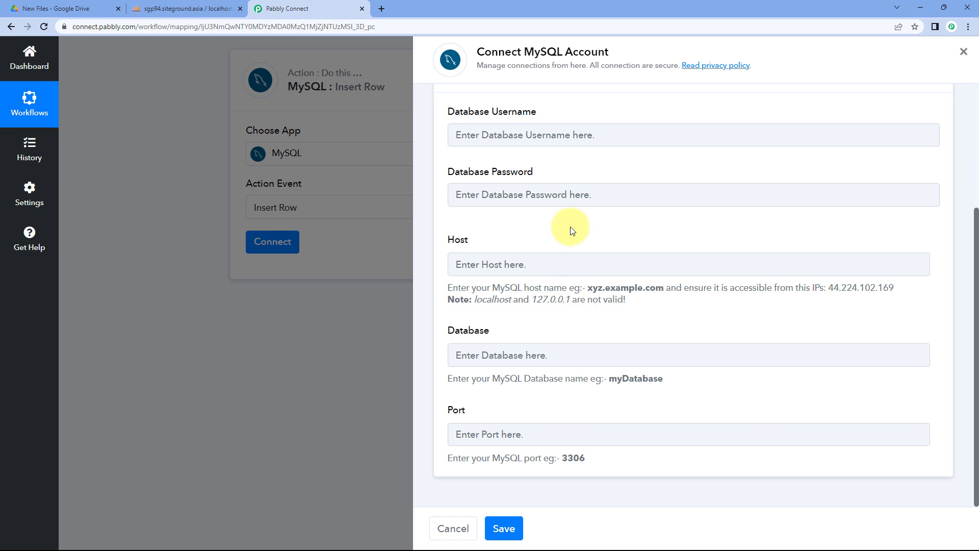
scroll(571, 229, "up", 3)
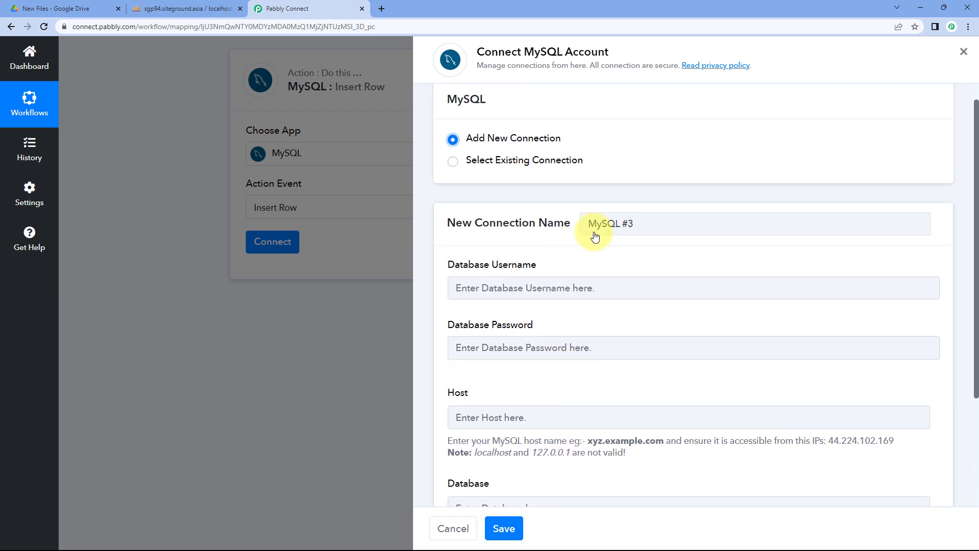
left_click(454, 162)
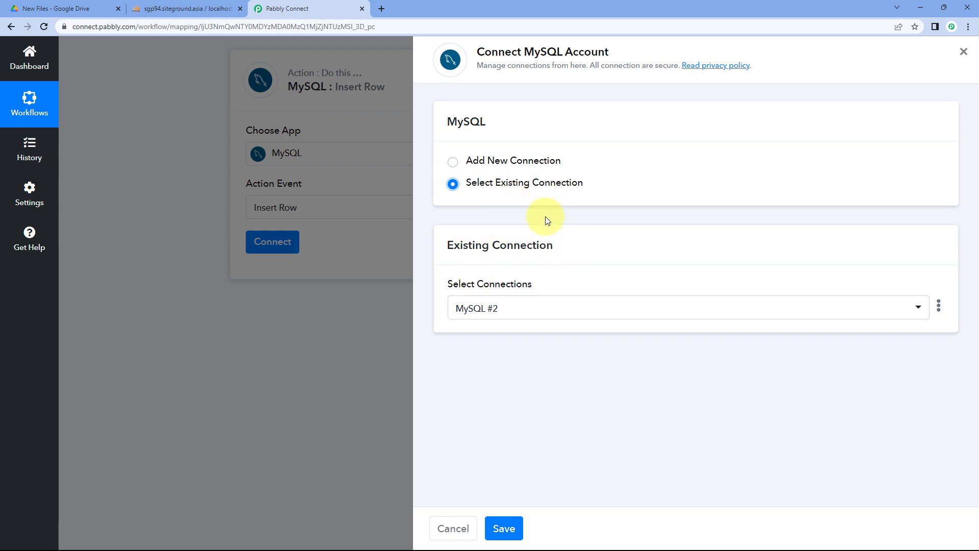
left_click(505, 529)
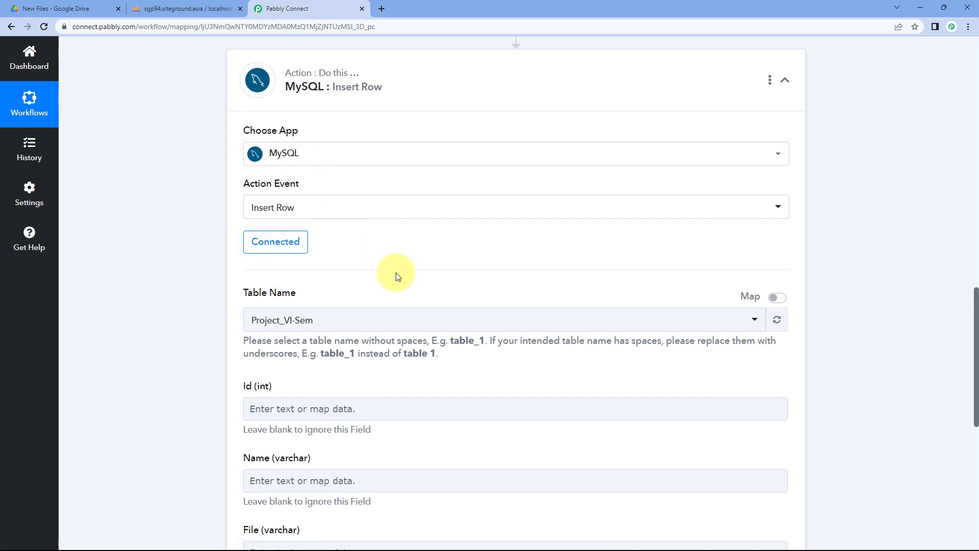
Step: Check the database's tables in phpMyAdmin, and select new_files as the table name for the Insert Row action in Pabbly Connect
scroll(337, 220, "down", 1)
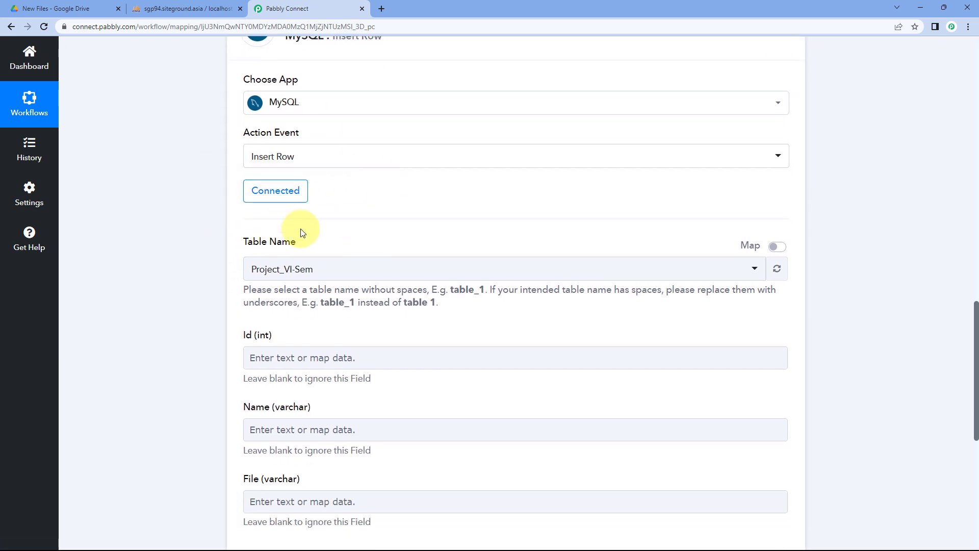
scroll(297, 235, "down", 1)
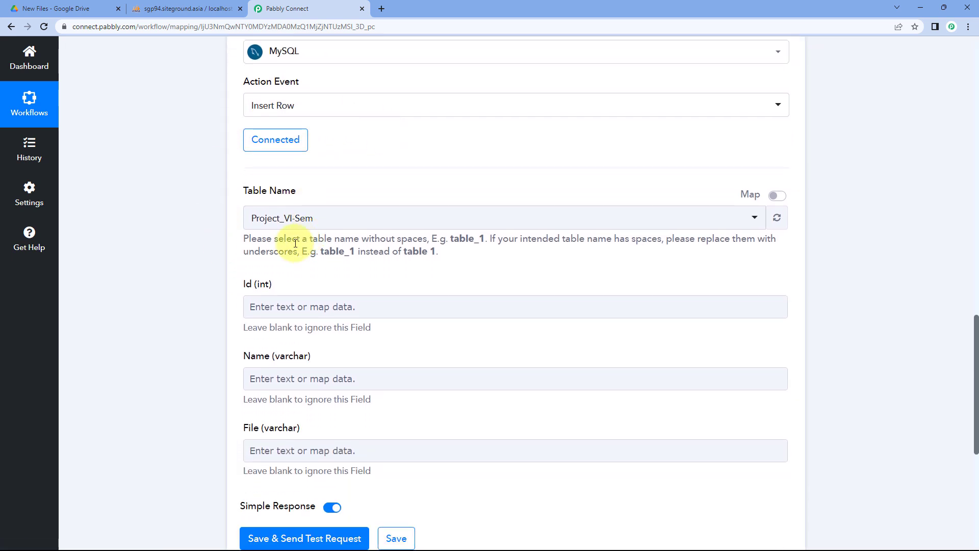
left_click(349, 209)
scroll(349, 208, "down", 1)
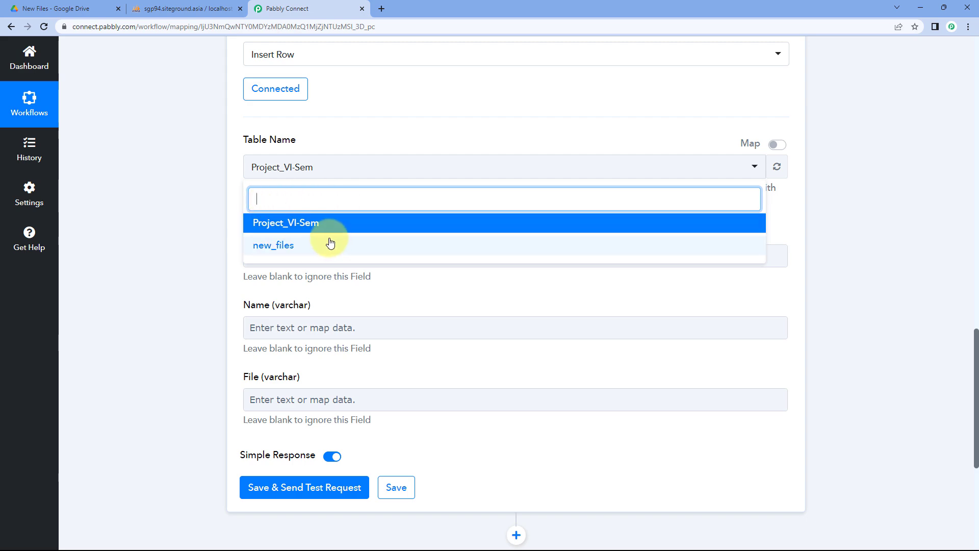
left_click(168, 8)
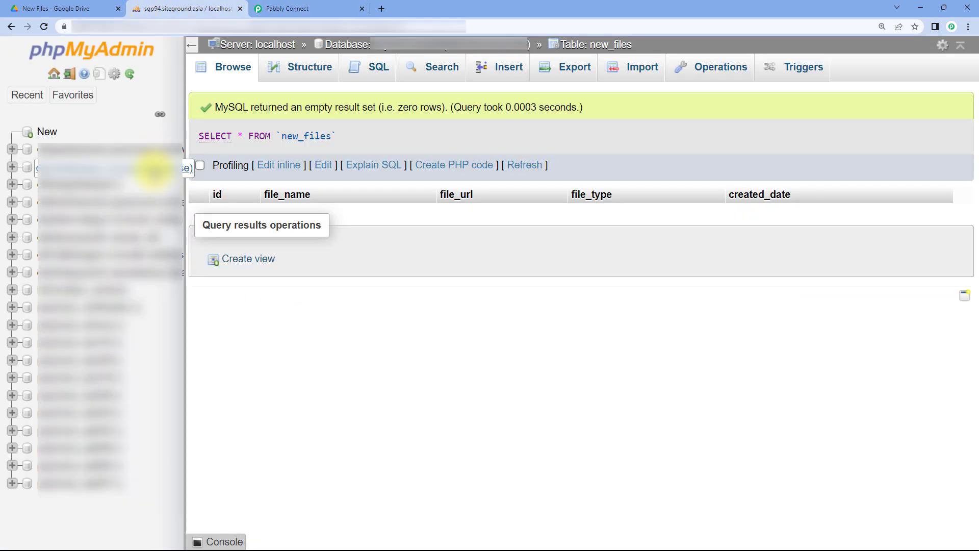
left_click(151, 167)
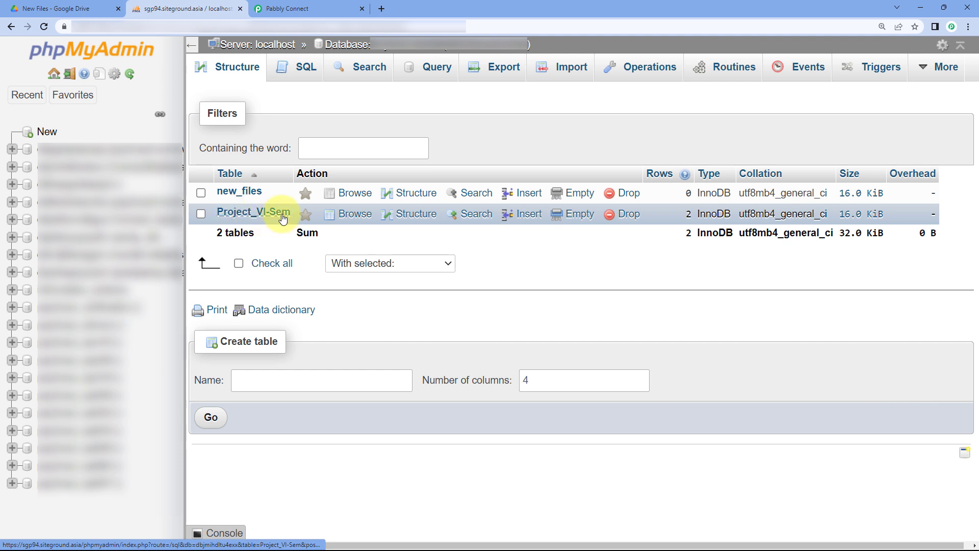
left_click(241, 196)
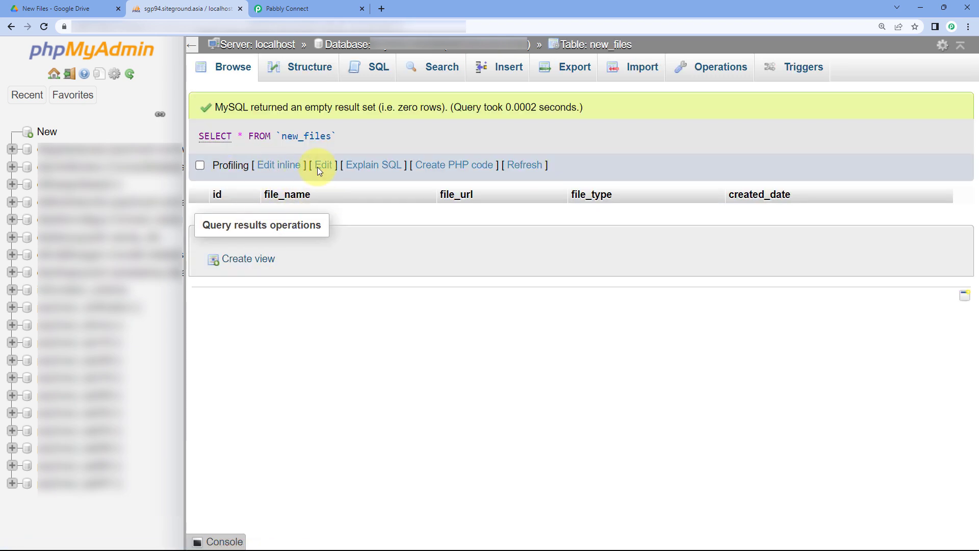
left_click(301, 9)
left_click(299, 252)
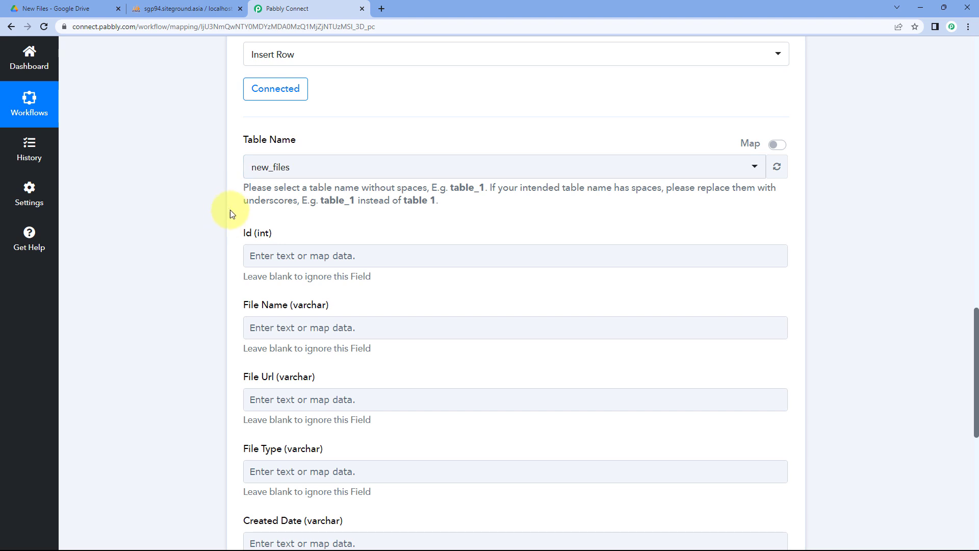
Step: Compare the Insert Row fields with the new_files table columns in phpMyAdmin, and return to Pabbly Connect
scroll(289, 218, "down", 1)
scroll(292, 222, "down", 1)
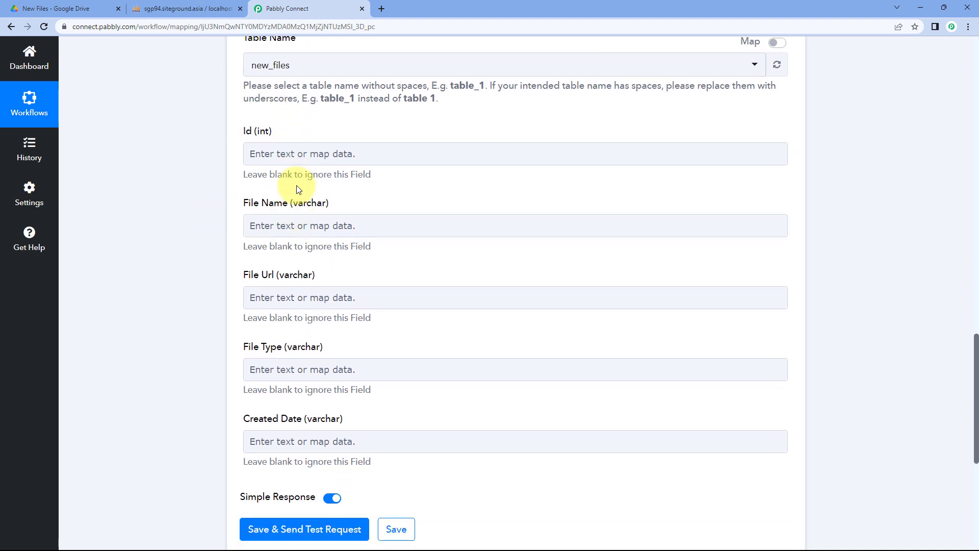
left_click(184, 8)
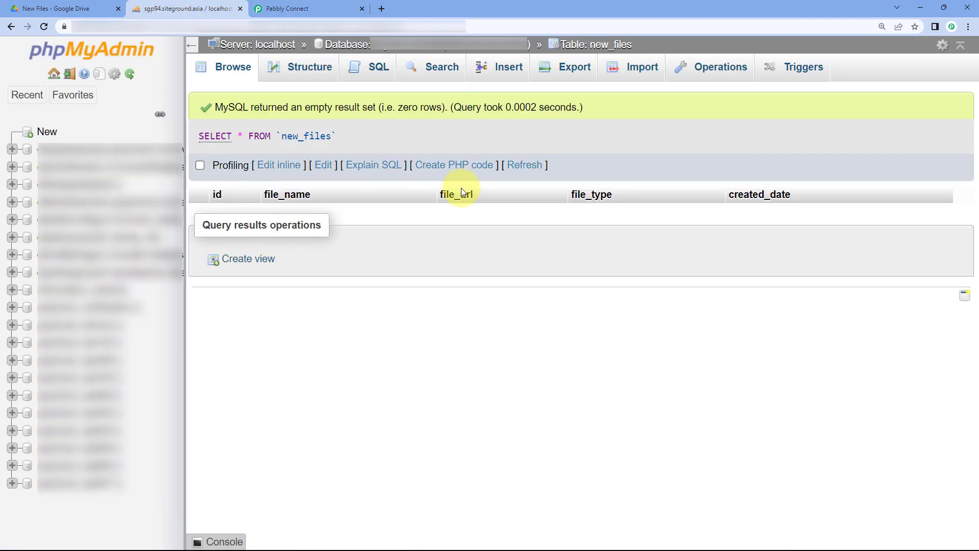
left_click(329, 8)
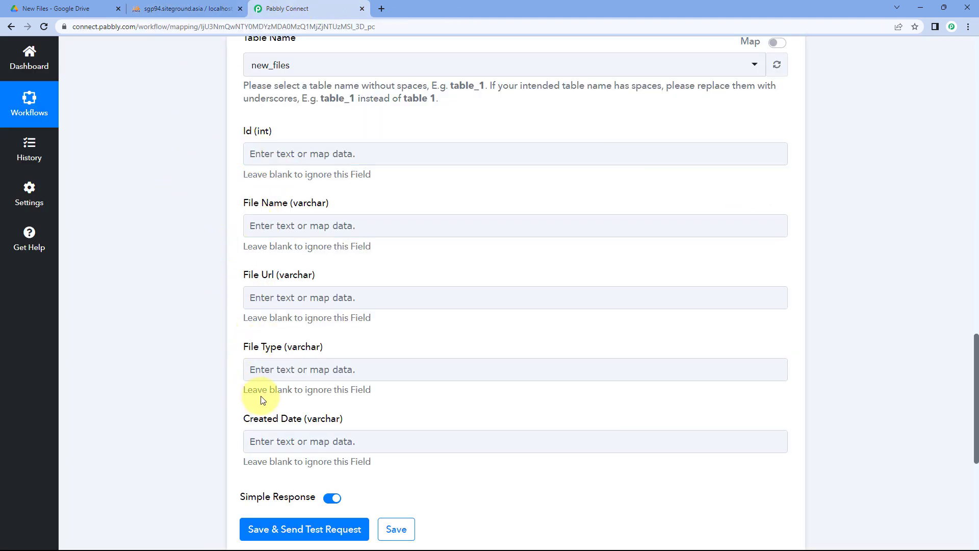
left_click(183, 9)
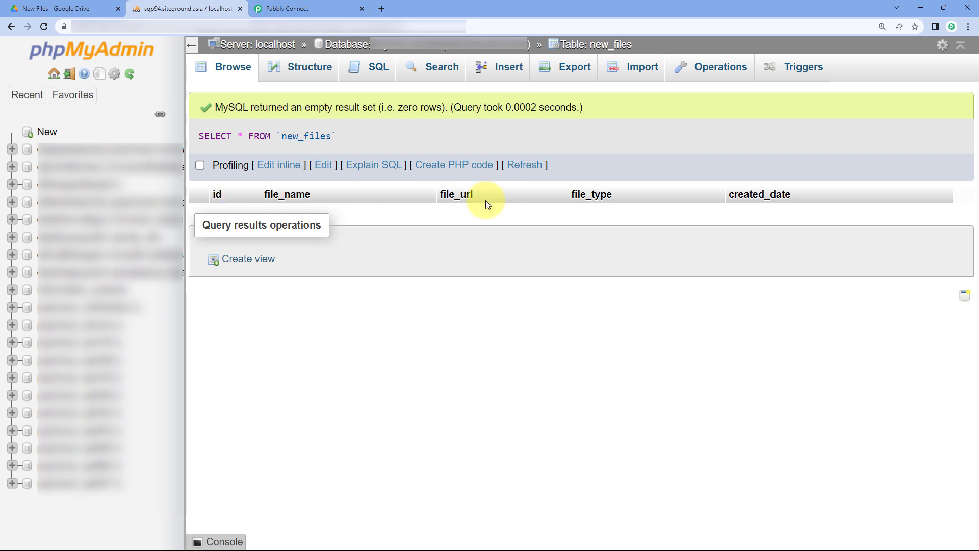
left_click(326, 5)
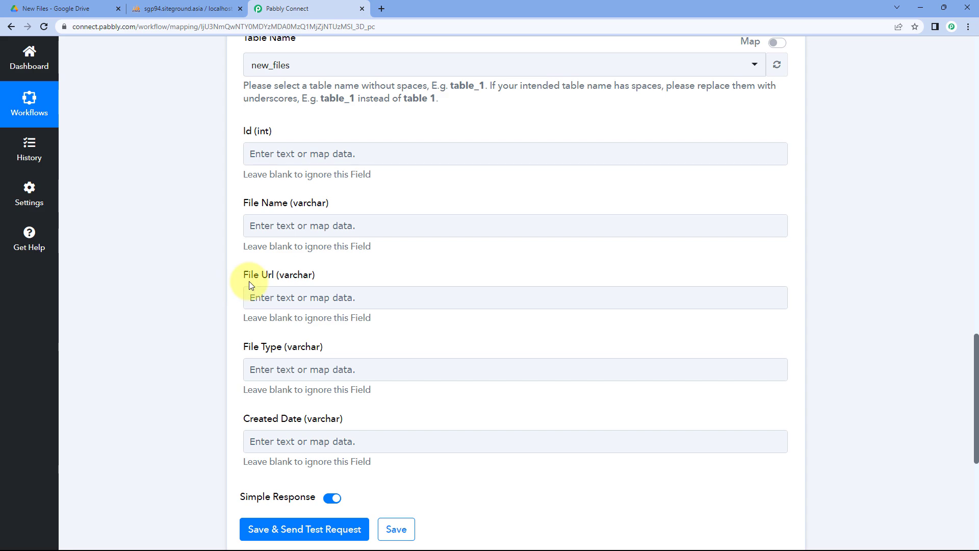
Step: Examine the Google Drive trigger response for the OriginalFilename value and other file details, and return to the Insert Row fields
scroll(396, 265, "up", 4)
scroll(395, 265, "up", 9)
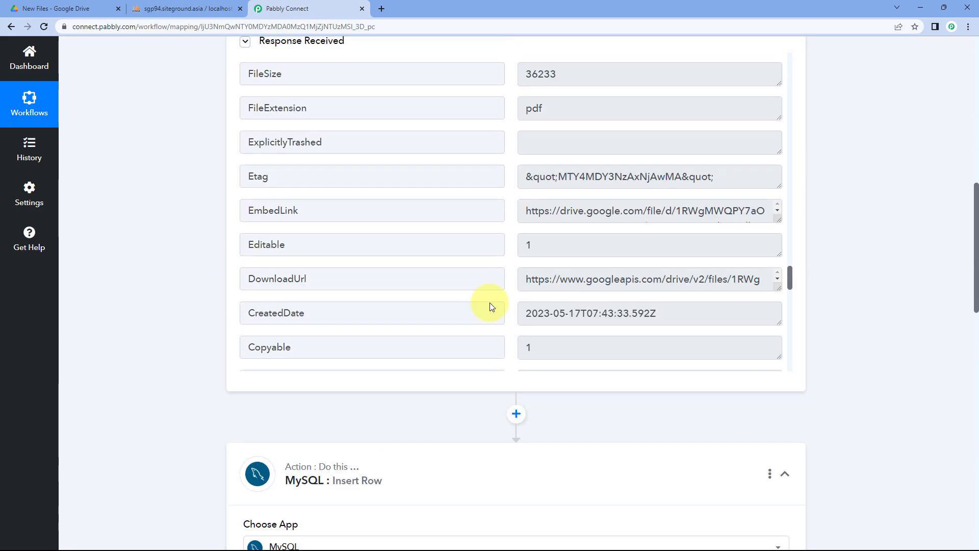
scroll(501, 281, "up", 12)
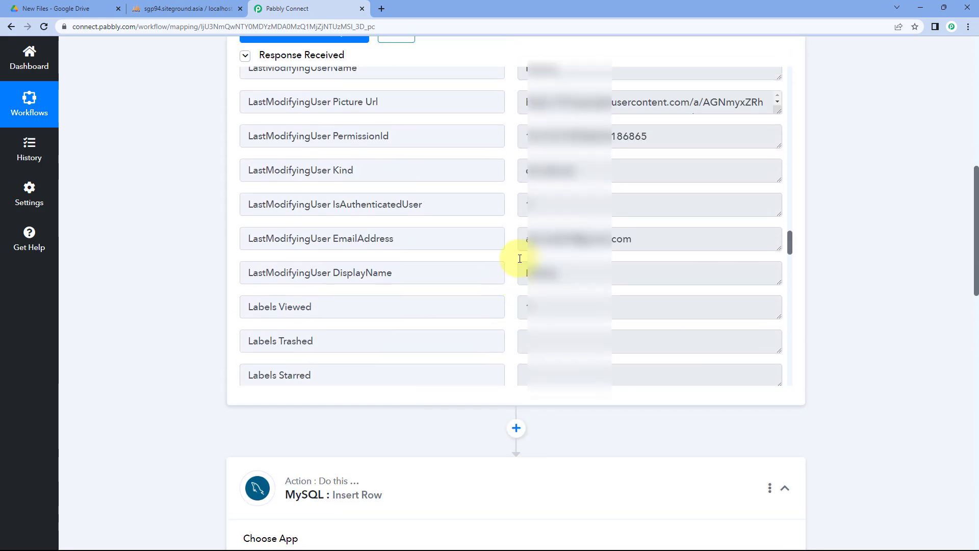
scroll(507, 266, "up", 10)
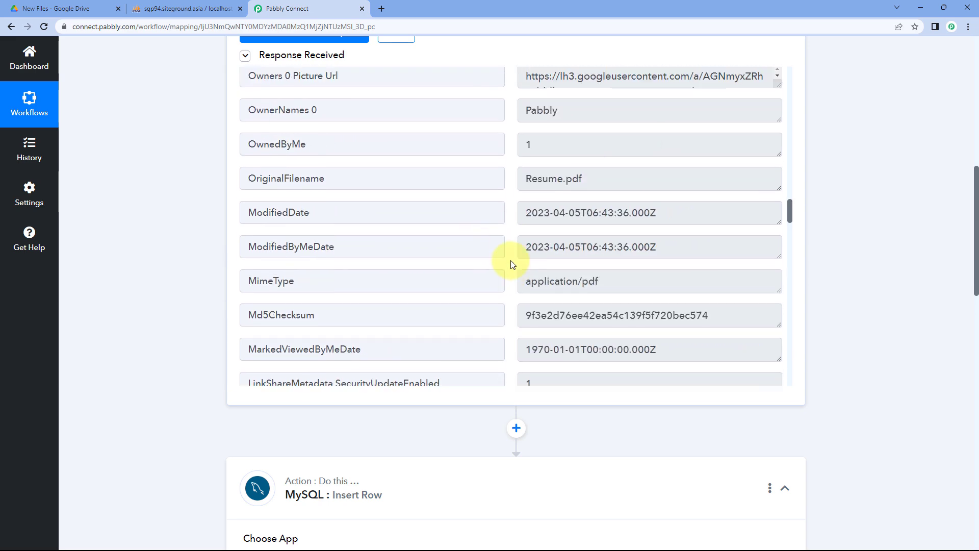
scroll(536, 327, "down", 1)
scroll(184, 306, "down", 14)
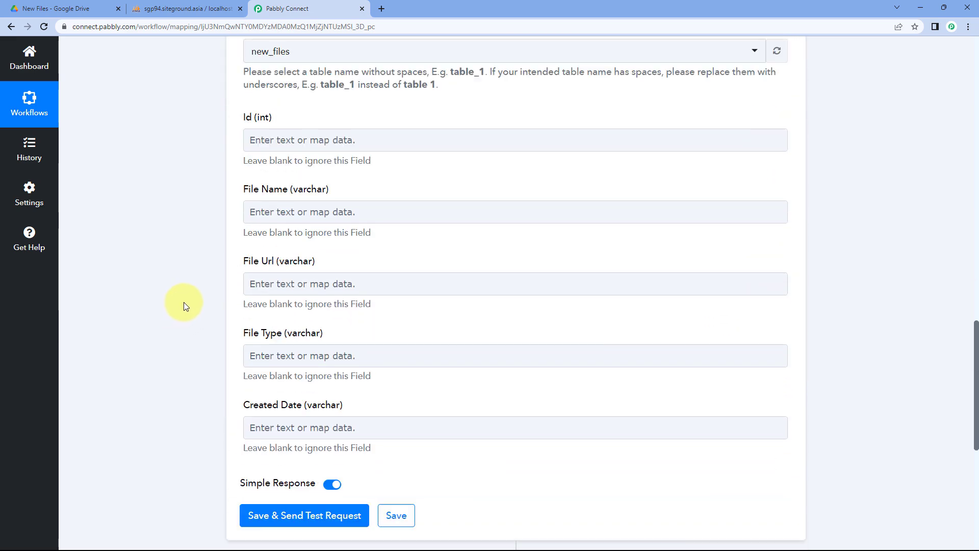
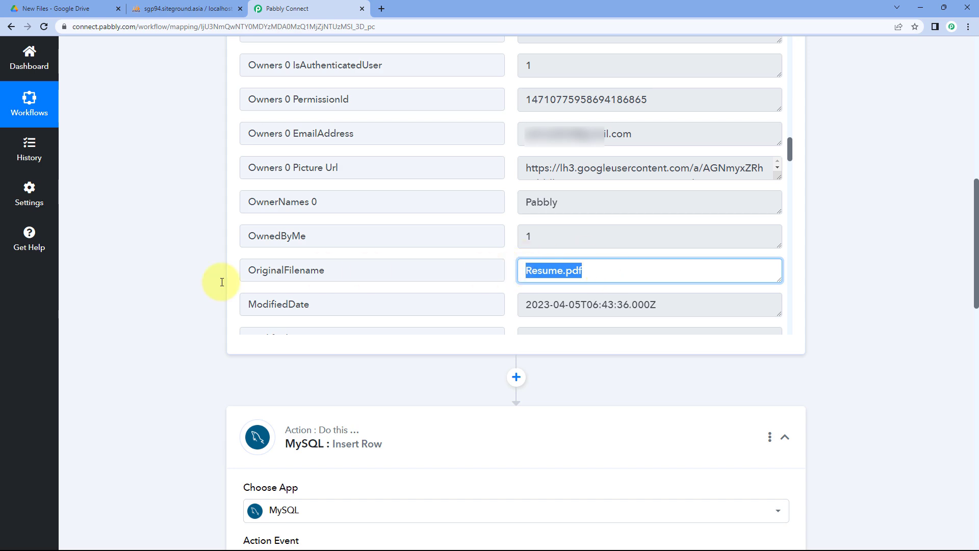
scroll(191, 300, "down", 14)
scroll(243, 289, "down", 3)
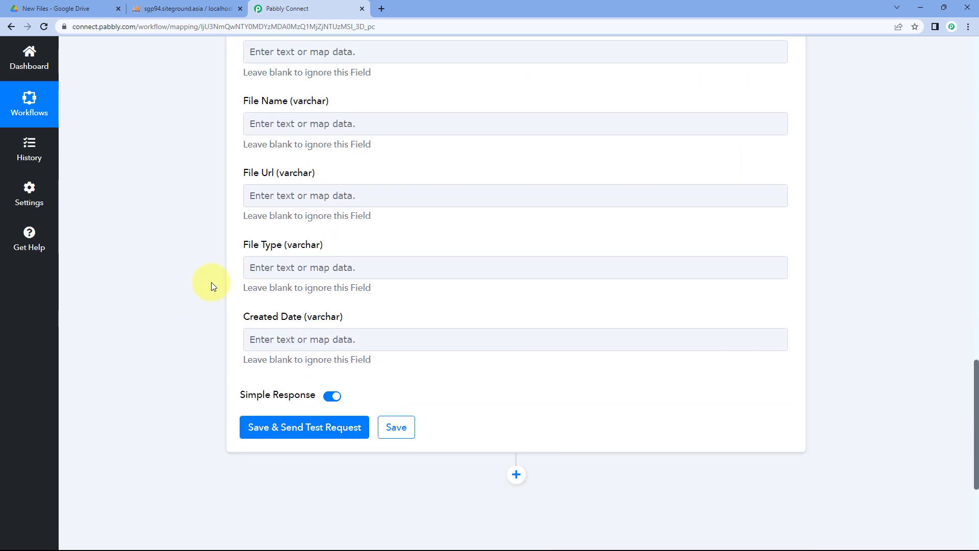
Step: Map the File Name field of the Insert Row action to the Google Drive trigger's Title value, Resume.pdf
left_click(288, 124)
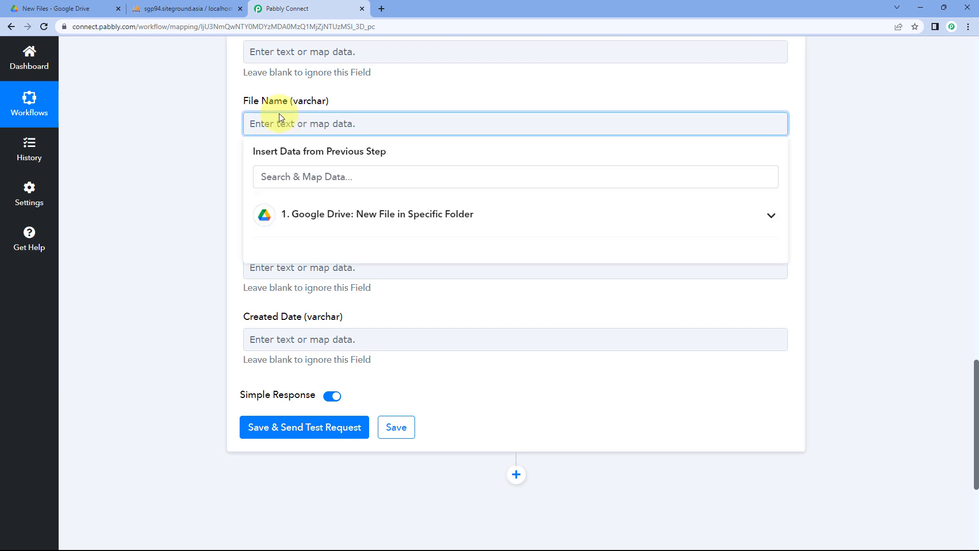
left_click(375, 223)
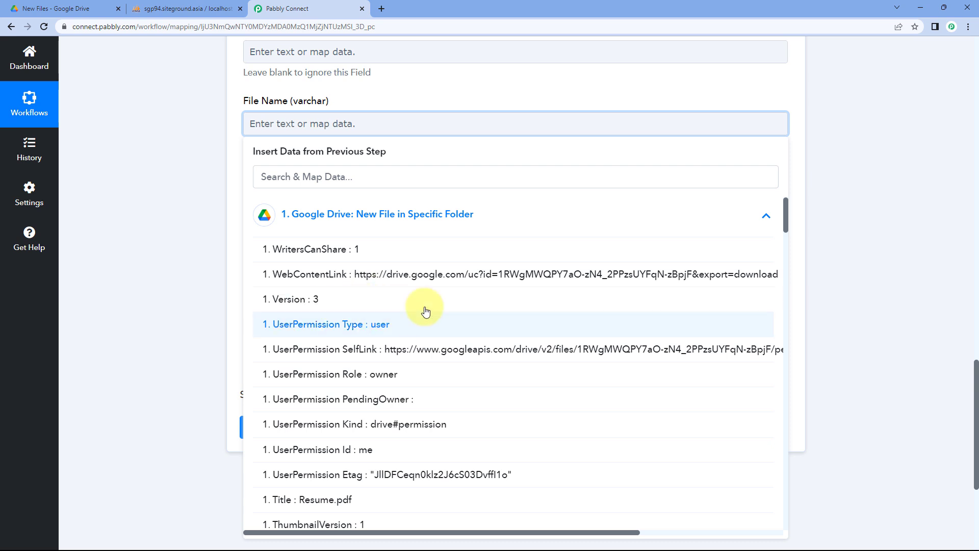
scroll(377, 298, "down", 5)
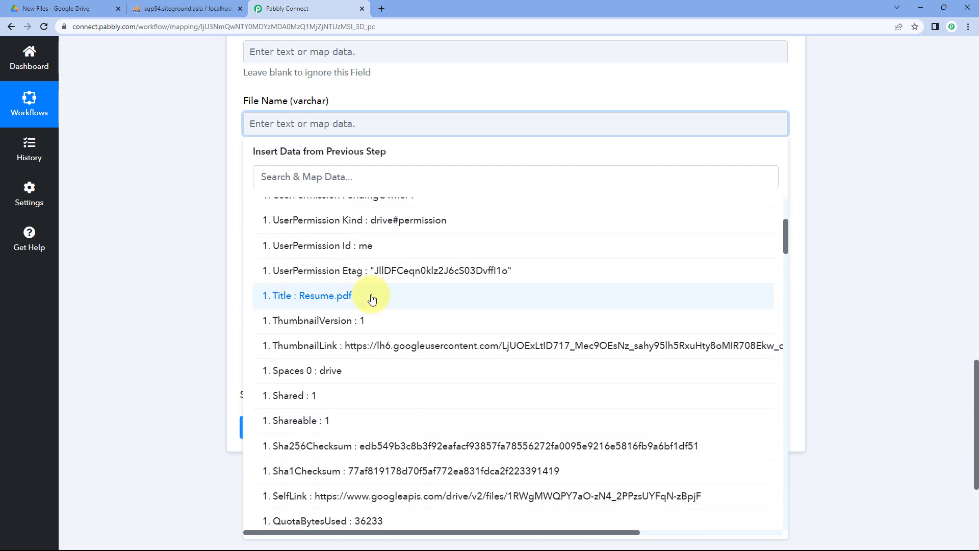
scroll(372, 299, "down", 8)
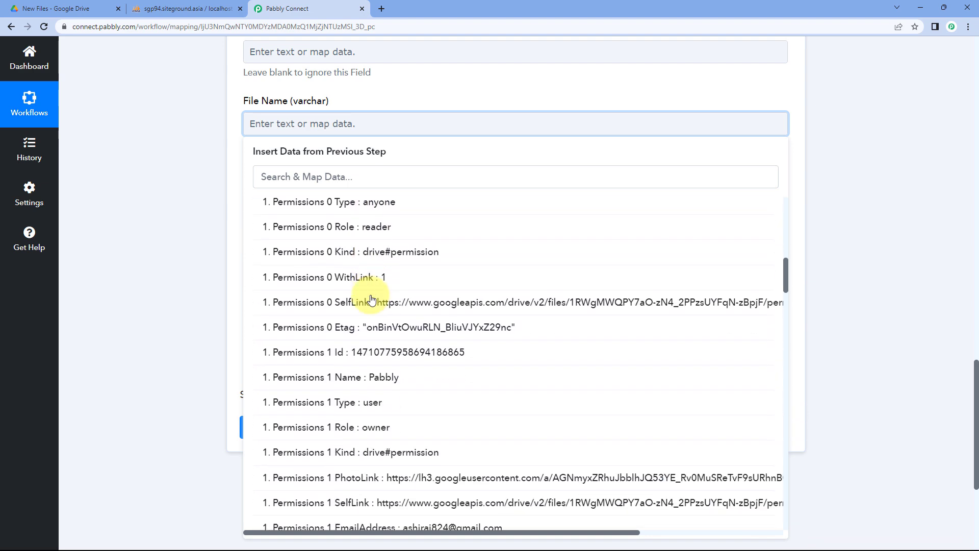
scroll(372, 300, "down", 3)
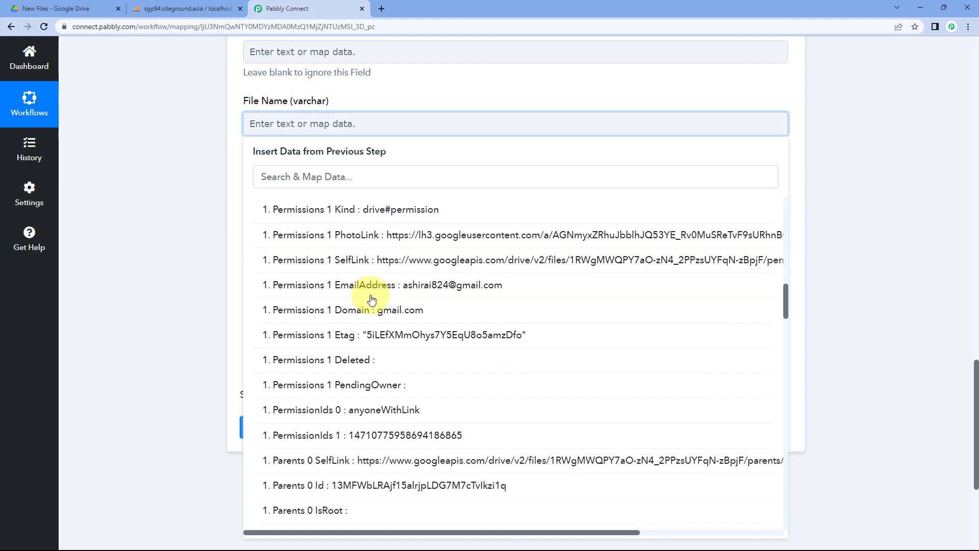
scroll(371, 299, "up", 6)
scroll(372, 299, "up", 6)
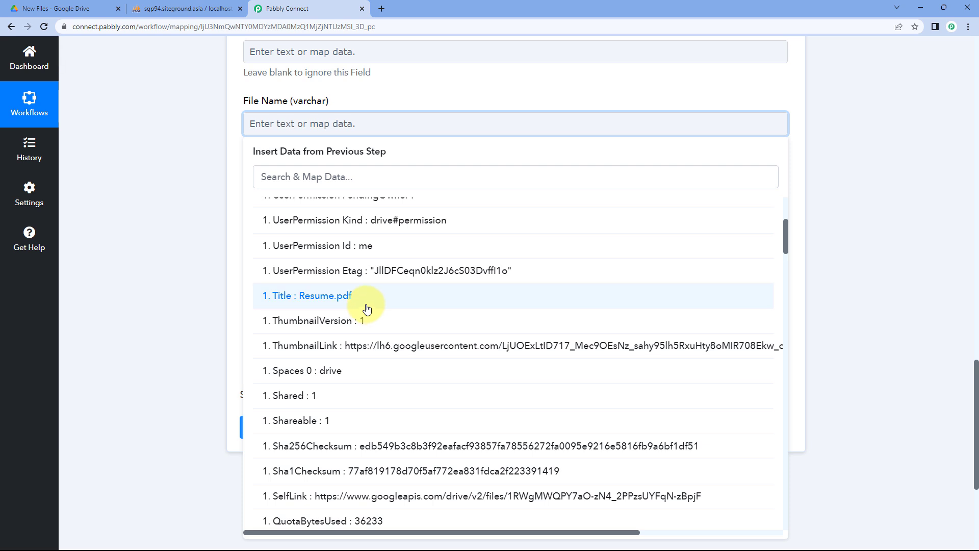
left_click(316, 301)
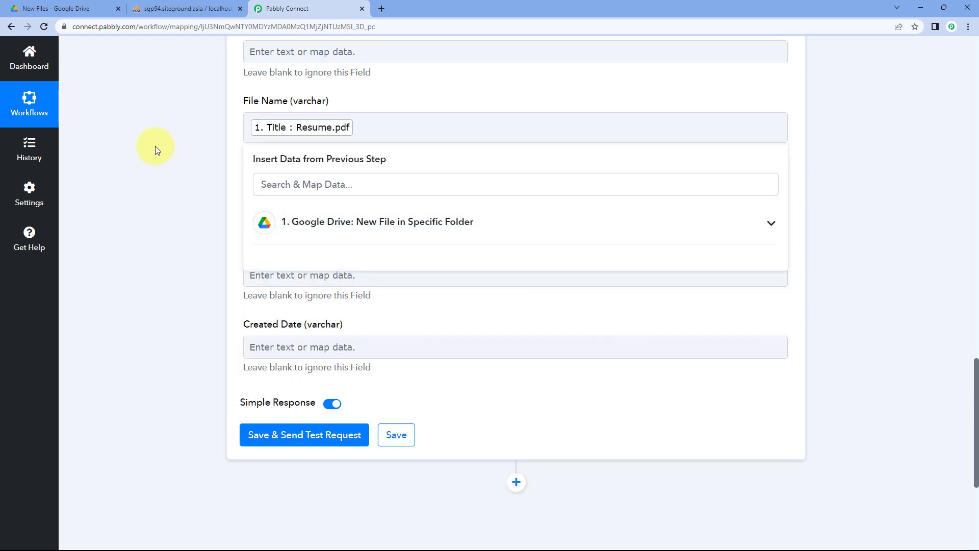
left_click(157, 148)
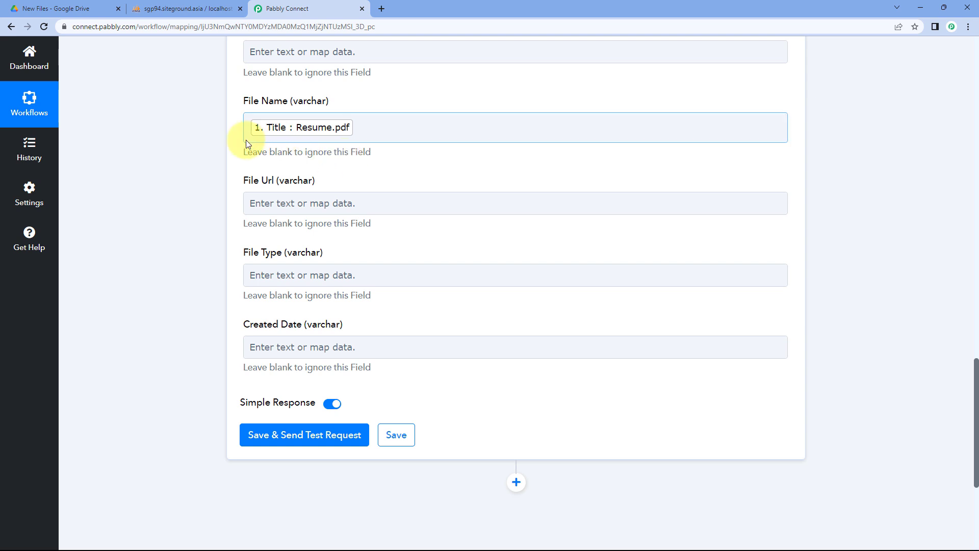
Step: Check Resume.pdf in the Google Drive folder and the file_name column in phpMyAdmin, and return to Pabbly Connect
left_click(88, 9)
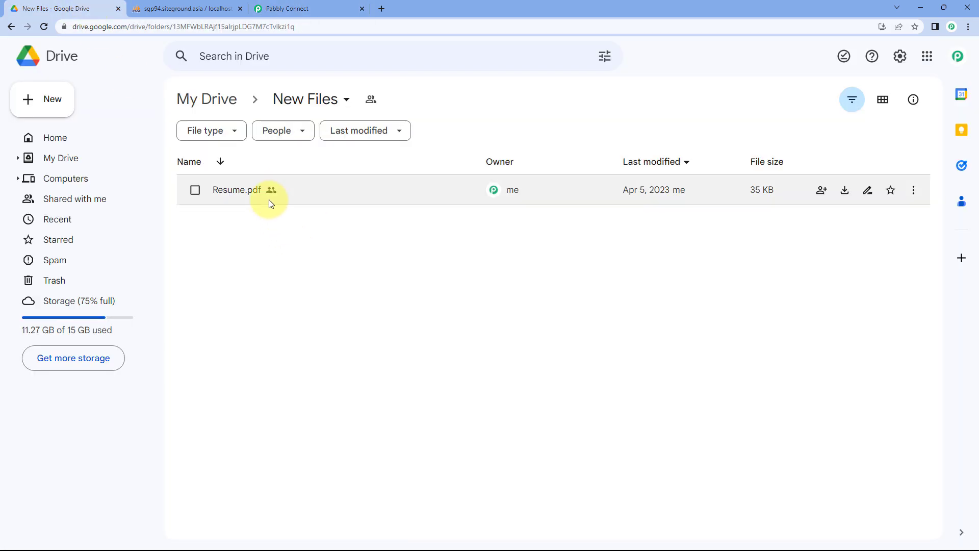
left_click(203, 11)
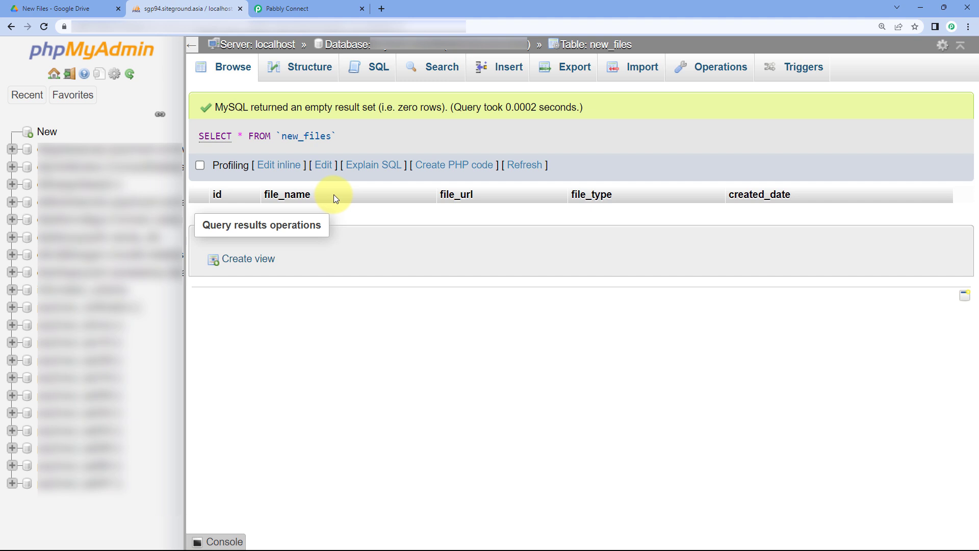
left_click(337, 9)
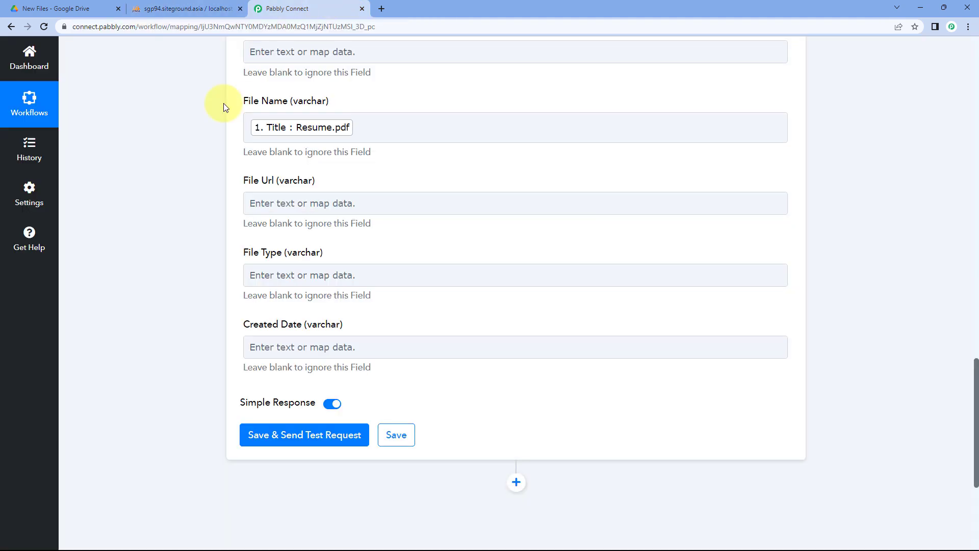
Step: Map the File Url field to the WebContentLink value from the Google Drive trigger
scroll(241, 202, "down", 1)
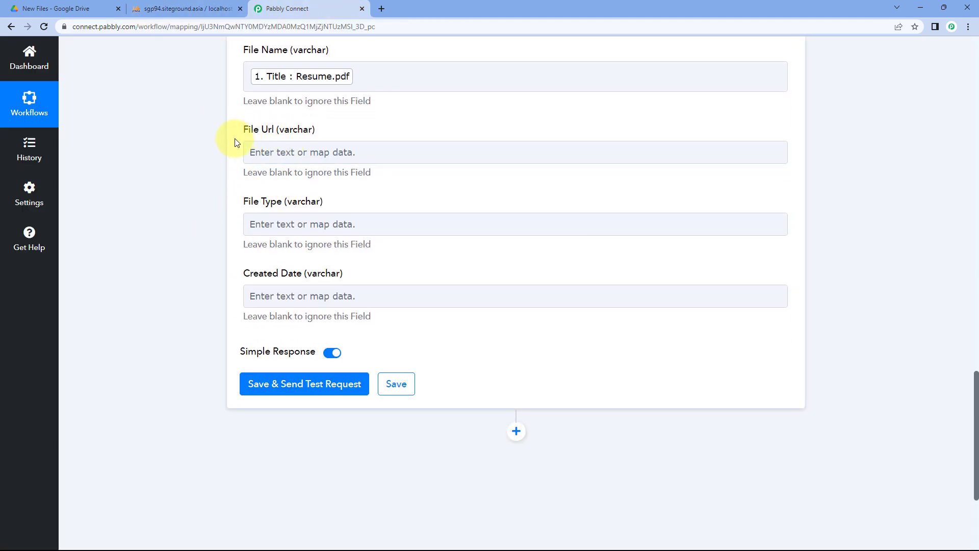
left_click(300, 153)
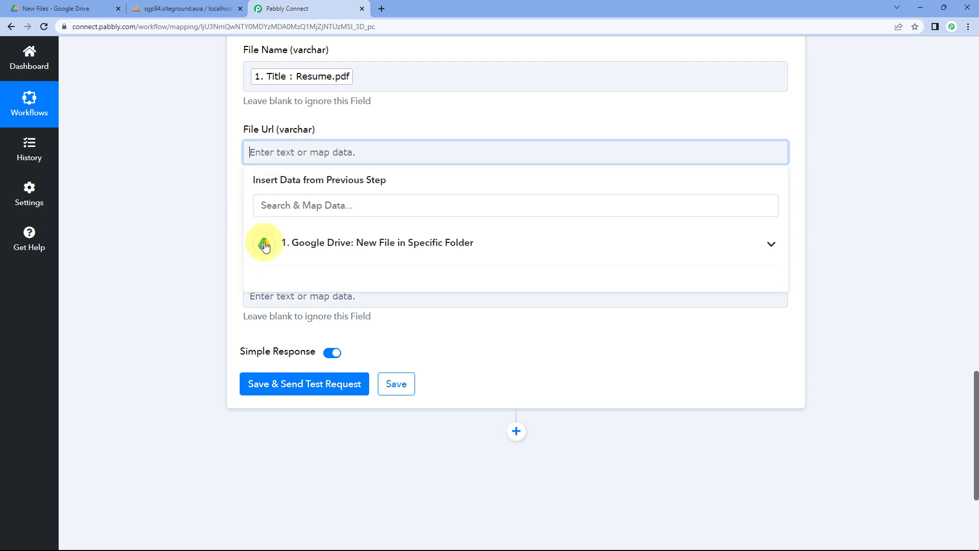
left_click(336, 247)
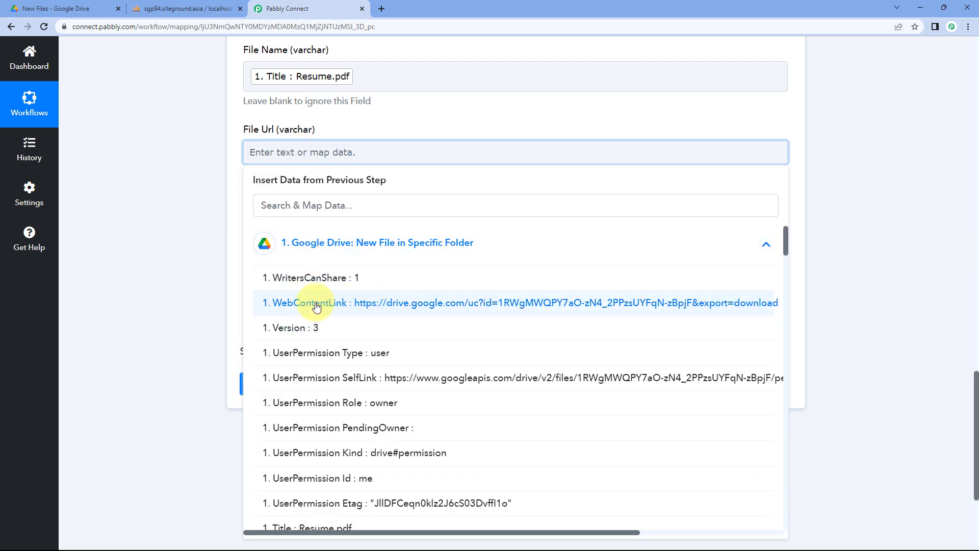
left_click(316, 303)
left_click(196, 170)
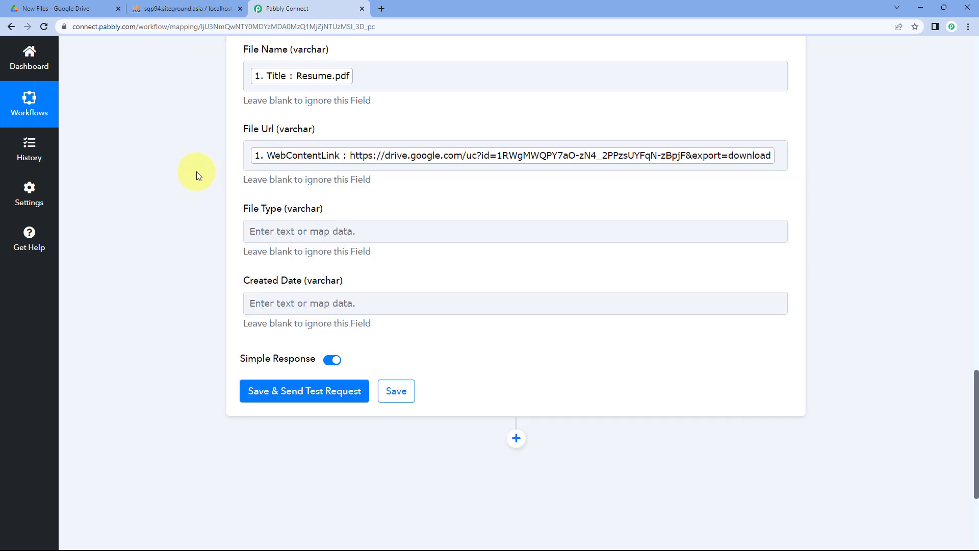
Step: Map the File Type field to the MimeType value application/pdf from the Google Drive trigger
scroll(197, 171, "down", 1)
left_click(294, 180)
left_click(317, 278)
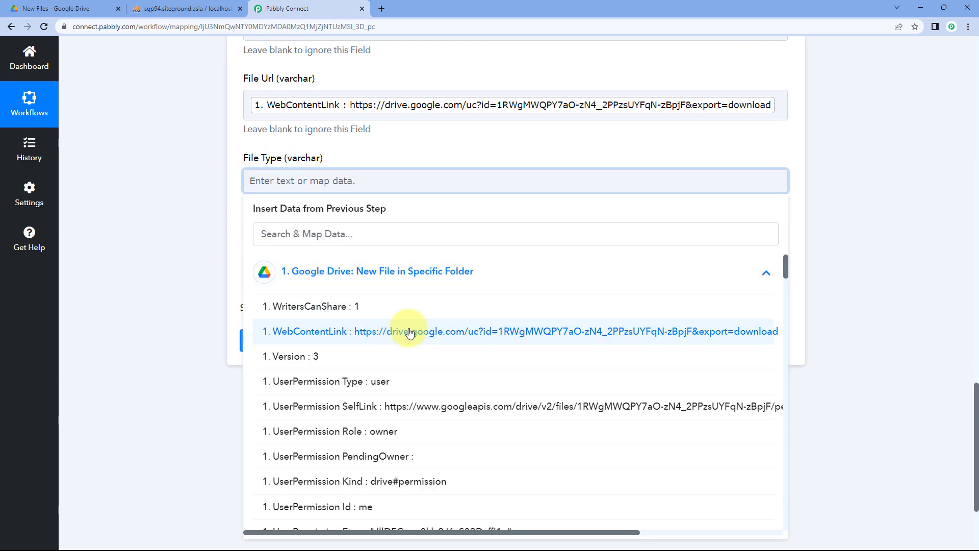
scroll(462, 323, "down", 5)
scroll(463, 323, "down", 12)
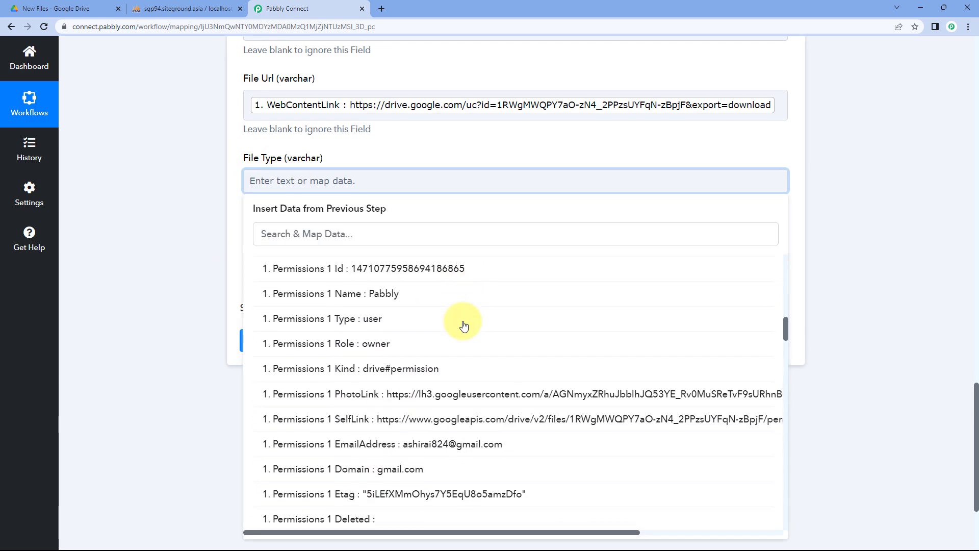
scroll(464, 325, "down", 10)
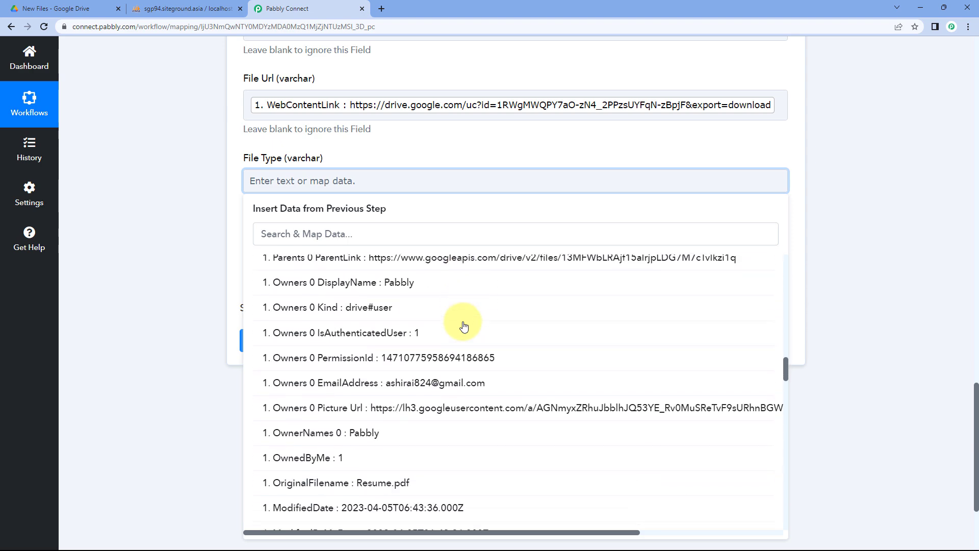
scroll(463, 325, "down", 10)
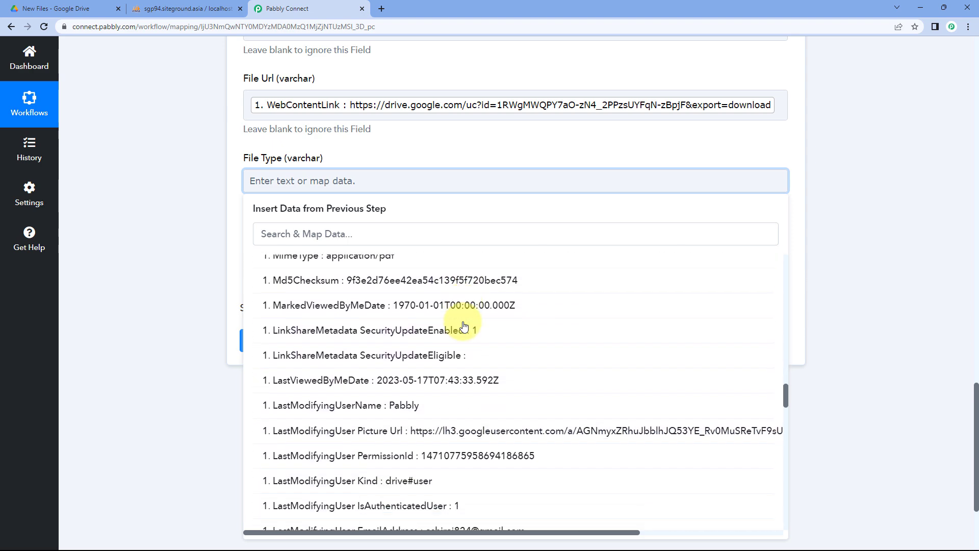
scroll(464, 326, "down", 10)
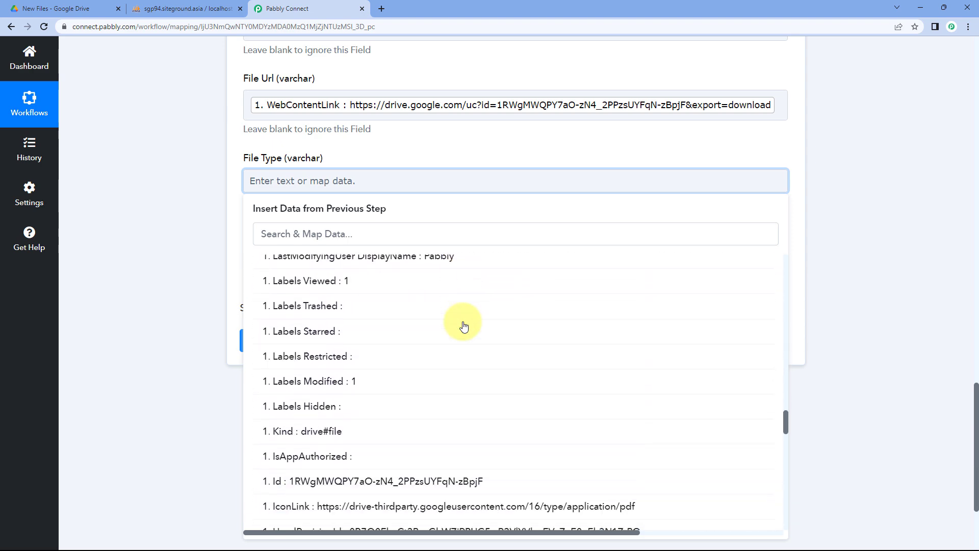
scroll(433, 346, "down", 1)
scroll(392, 372, "down", 1)
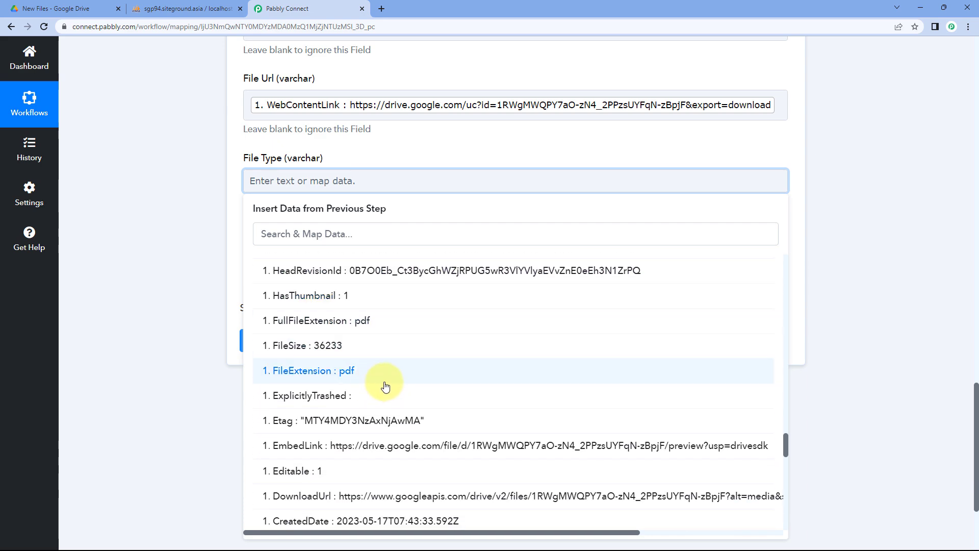
scroll(377, 376, "up", 10)
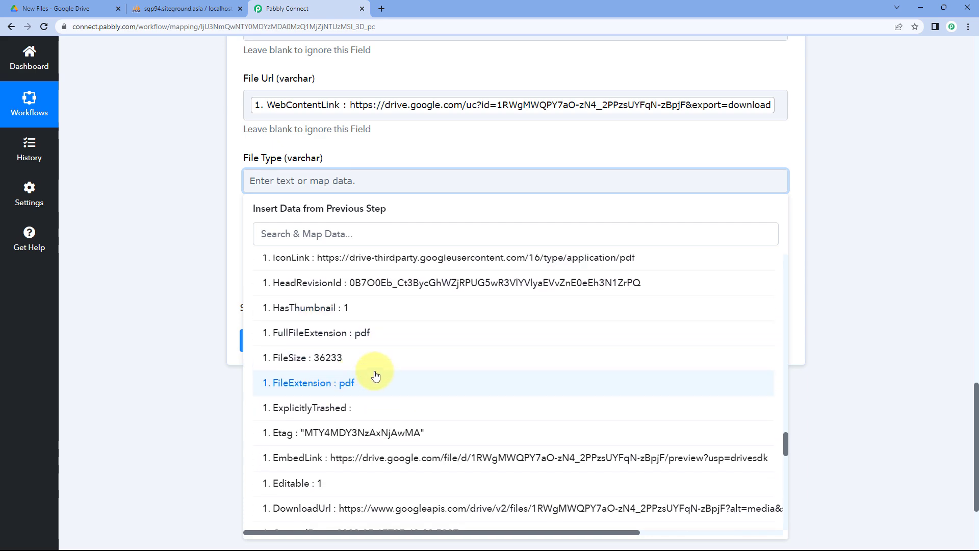
scroll(375, 357, "up", 7)
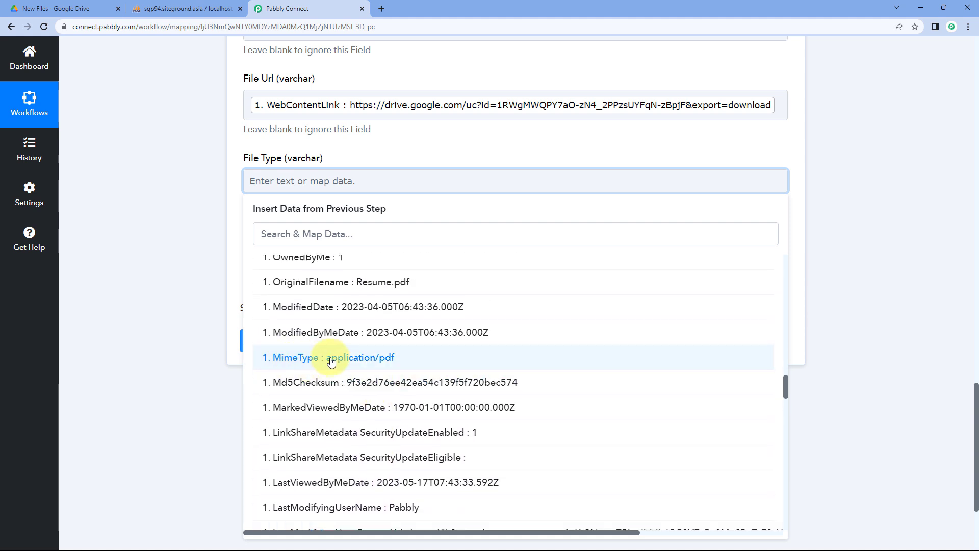
left_click(330, 361)
left_click(209, 210)
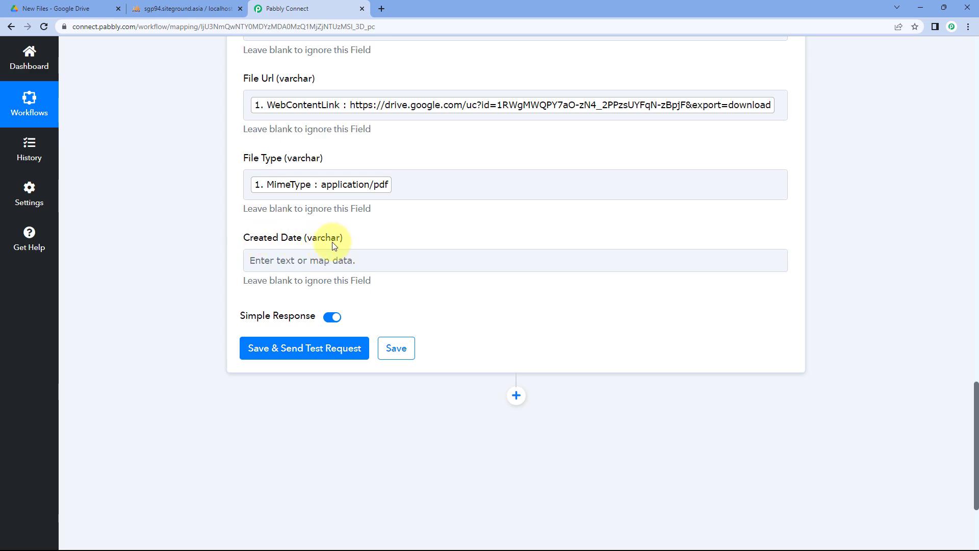
Step: Map the Created Date field to the CreatedDate value from the Google Drive trigger
left_click(329, 260)
scroll(192, 266, "down", 2)
left_click(270, 252)
scroll(383, 352, "down", 1)
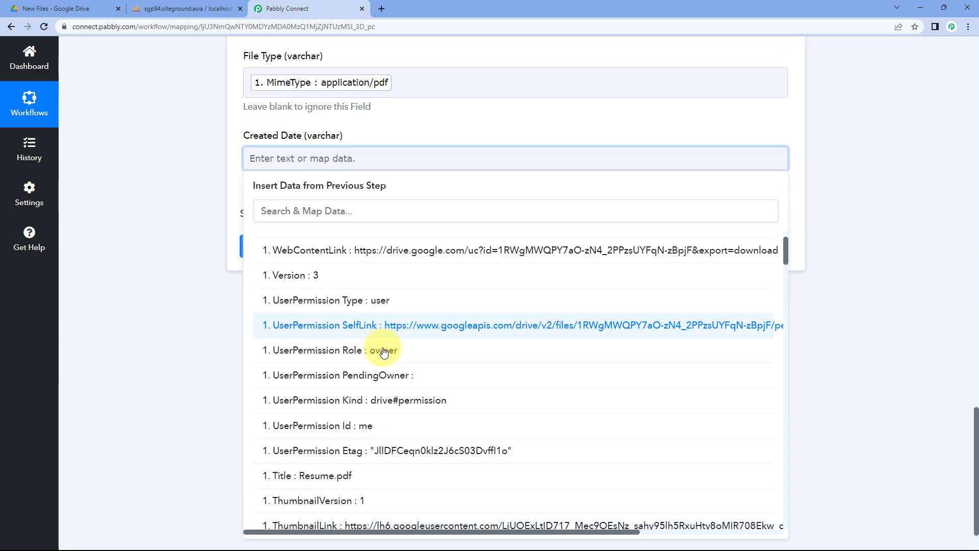
scroll(459, 336, "down", 8)
left_click_drag(786, 296, 775, 515)
scroll(469, 408, "up", 3)
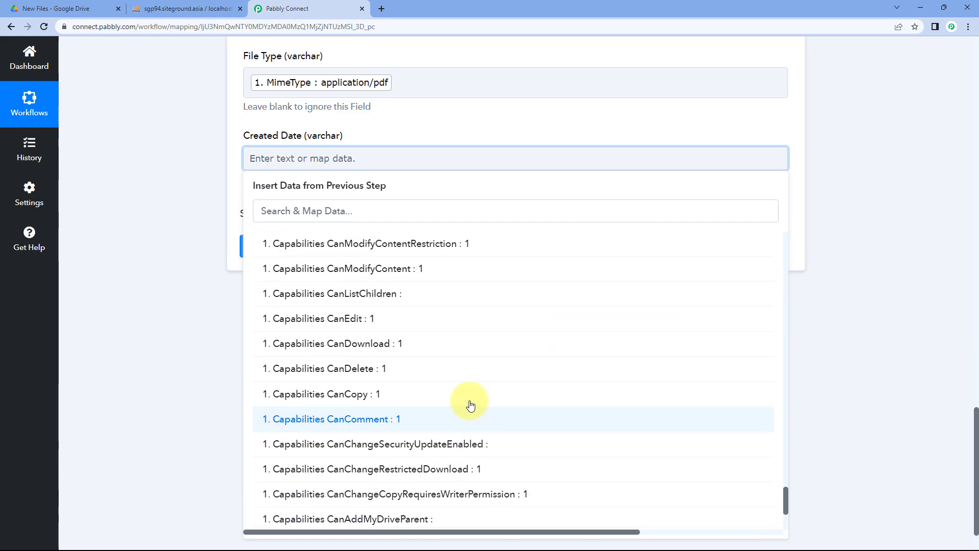
scroll(459, 403, "up", 10)
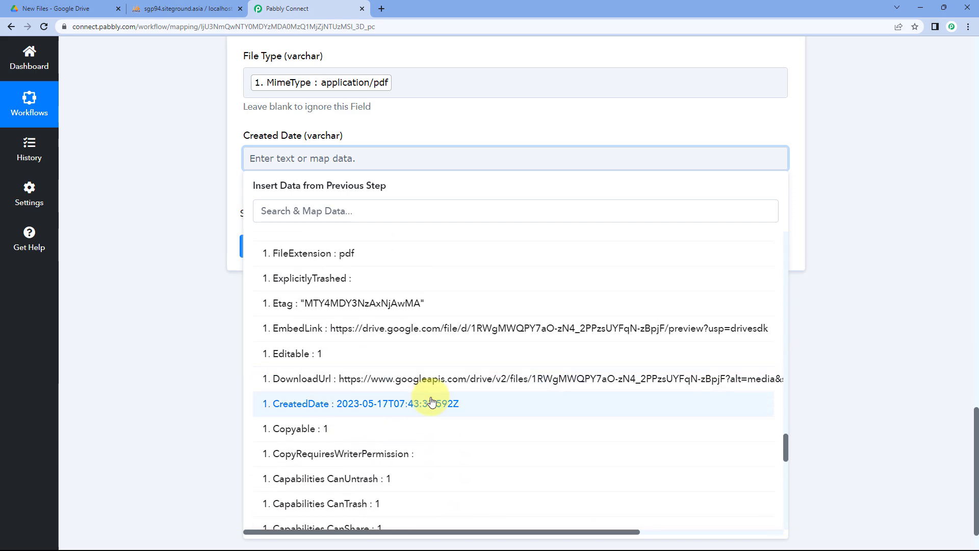
left_click(431, 402)
left_click(194, 277)
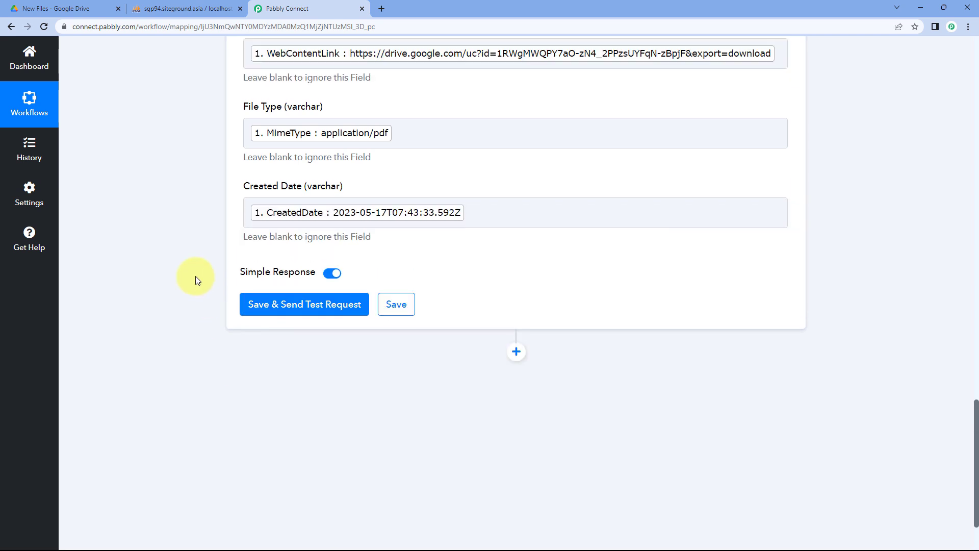
Step: Review the mapped Insert Row fields against the new_files table in phpMyAdmin, and return to Pabbly Connect
scroll(196, 275, "up", 3)
scroll(183, 161, "up", 1)
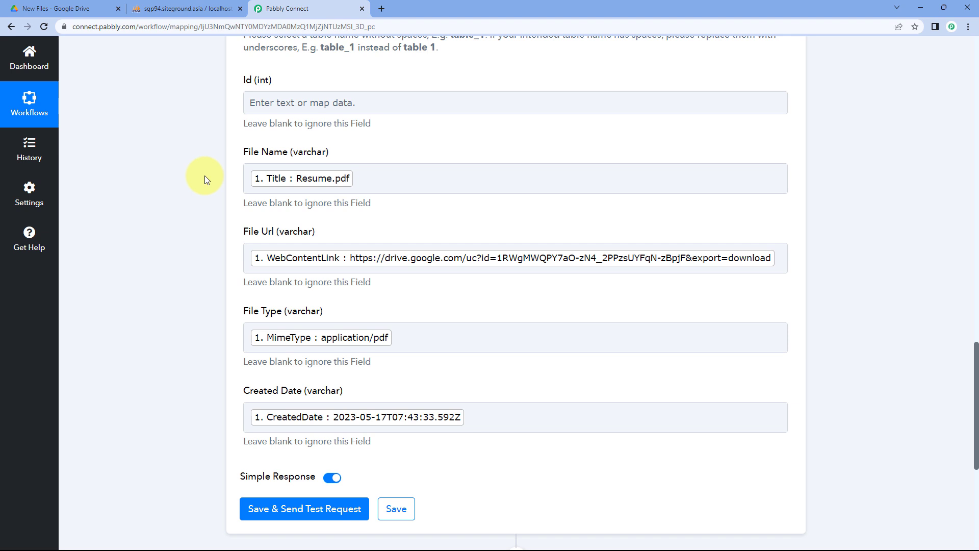
left_click(191, 6)
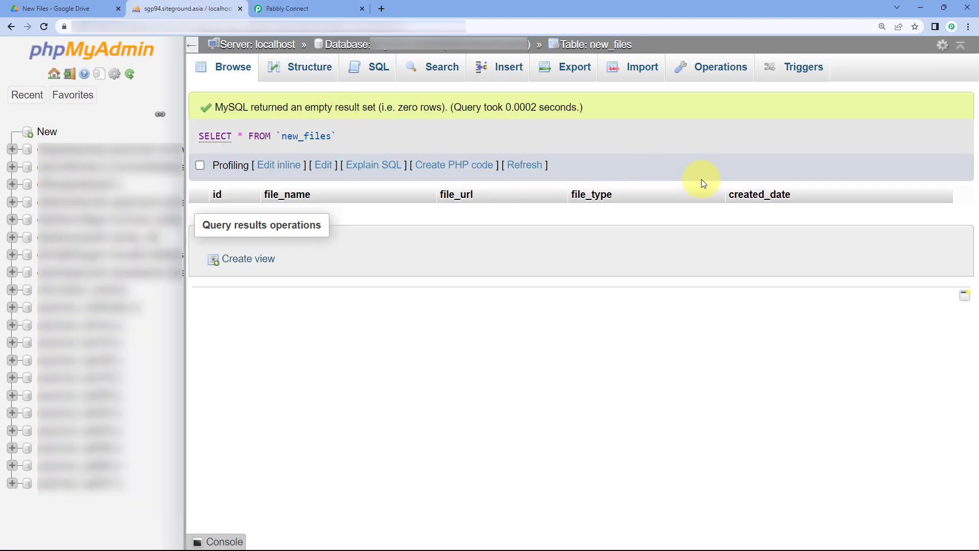
left_click(312, 9)
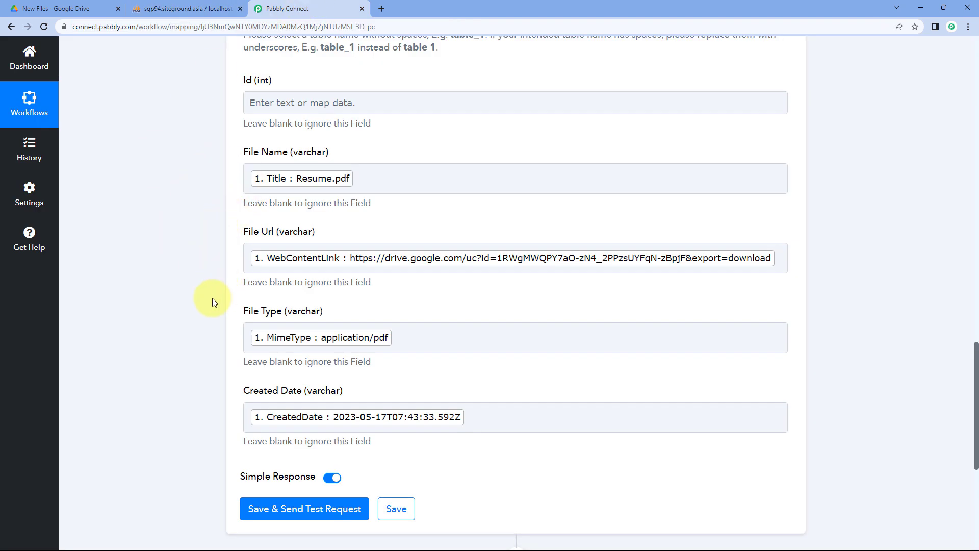
Step: Save the Insert Row action with a test request, and review its response and mapped fields
scroll(212, 297, "down", 2)
scroll(323, 427, "down", 2)
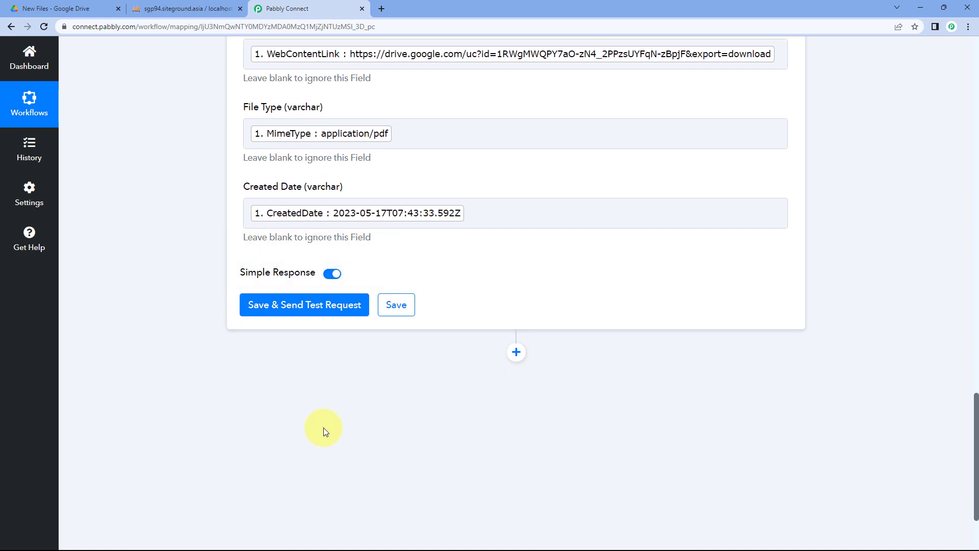
left_click(306, 306)
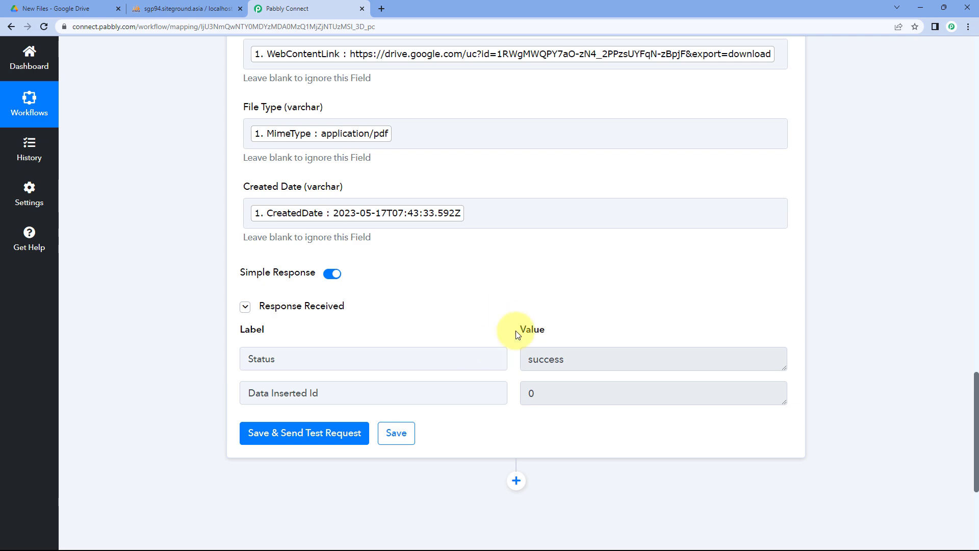
scroll(463, 328, "up", 4)
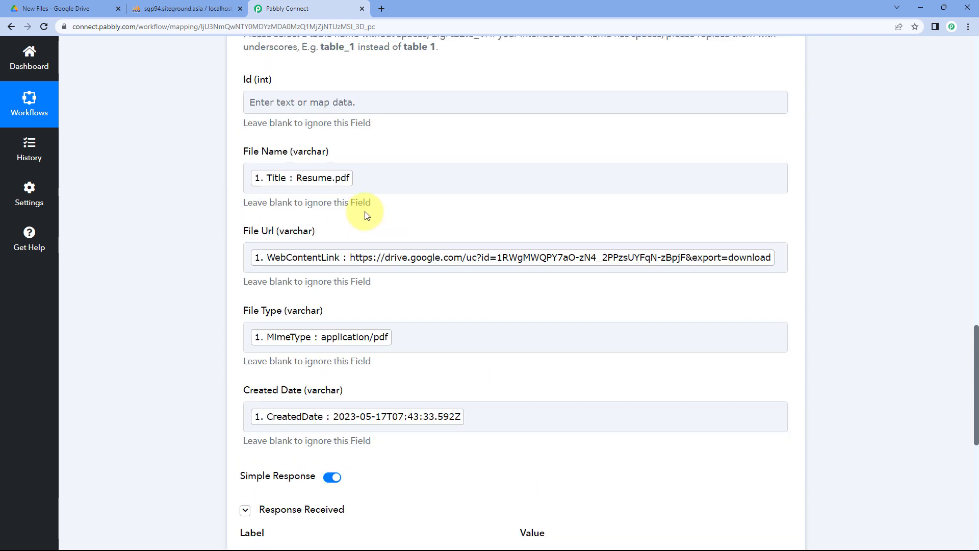
scroll(326, 219, "up", 6)
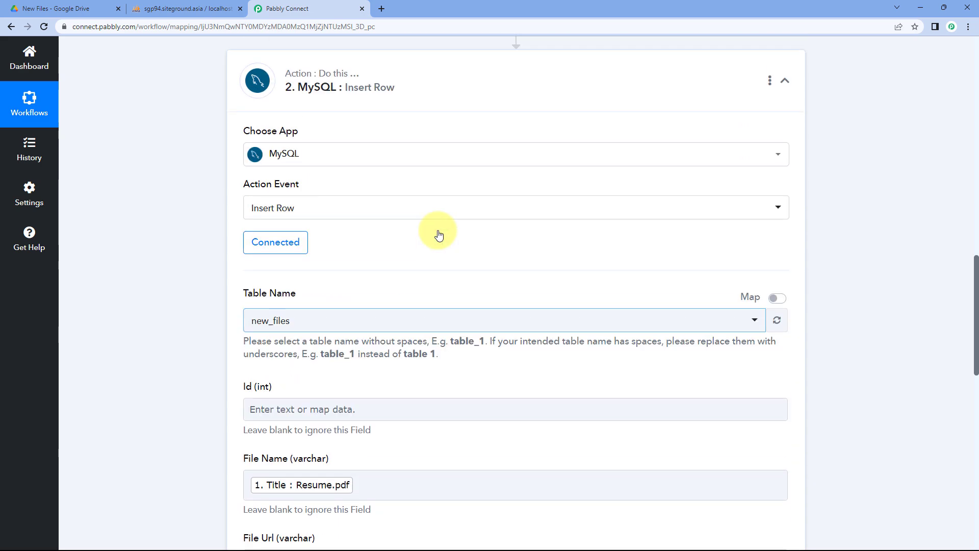
Step: Reload the new_files table in phpMyAdmin and compare its row with Resume.pdf in the Google Drive New Files folder
scroll(438, 235, "up", 9)
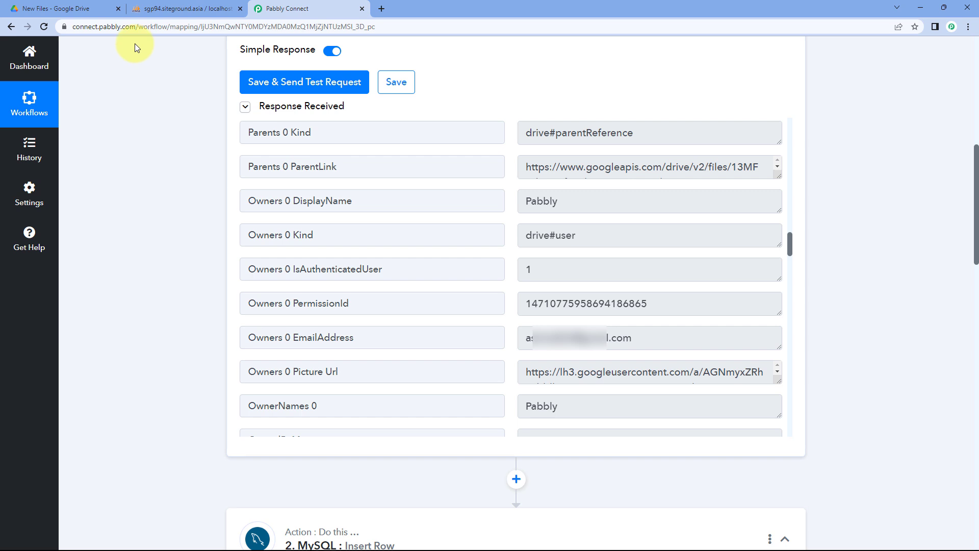
left_click(74, 9)
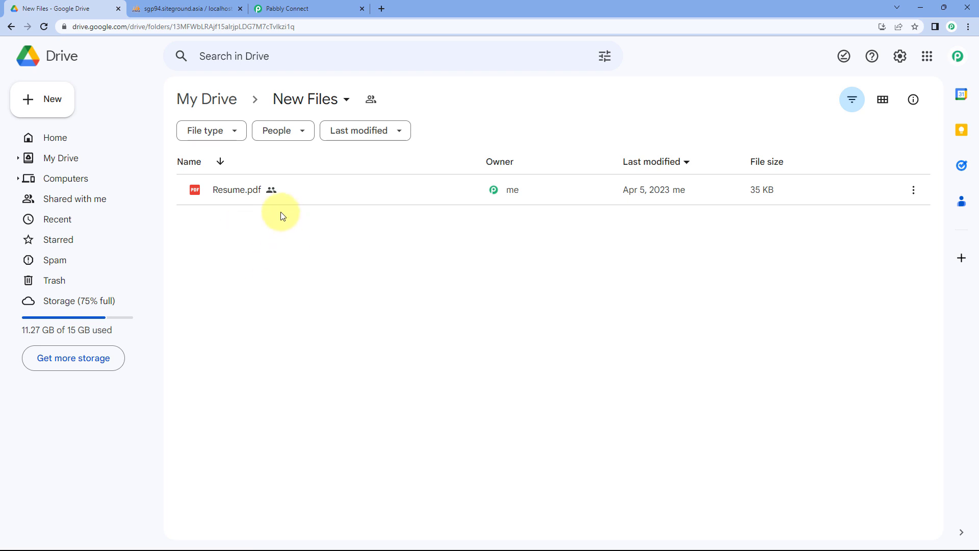
left_click(195, 8)
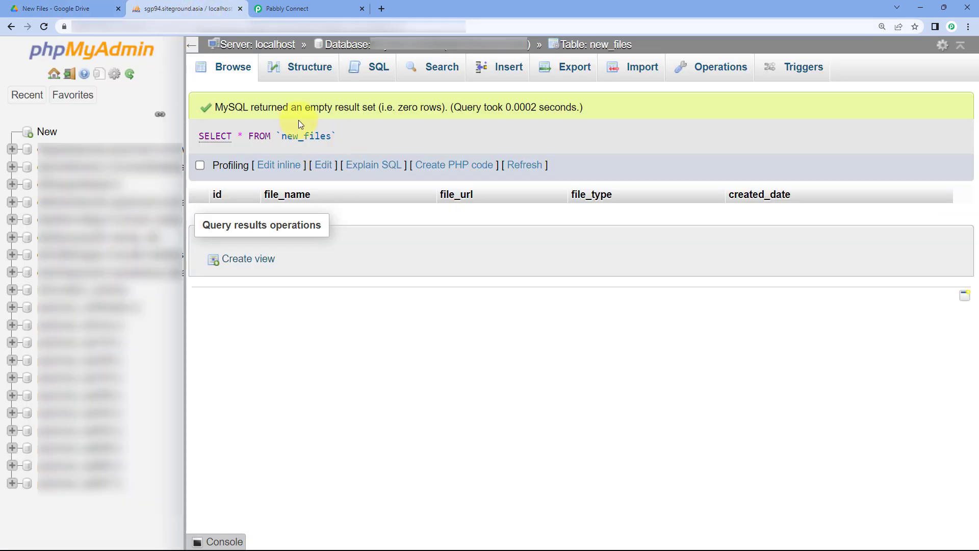
left_click(44, 26)
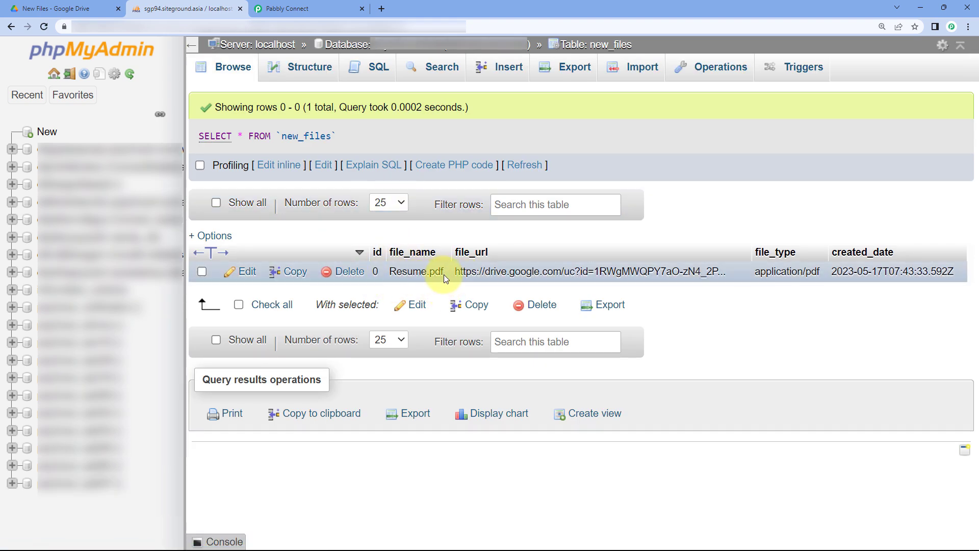
left_click(102, 9)
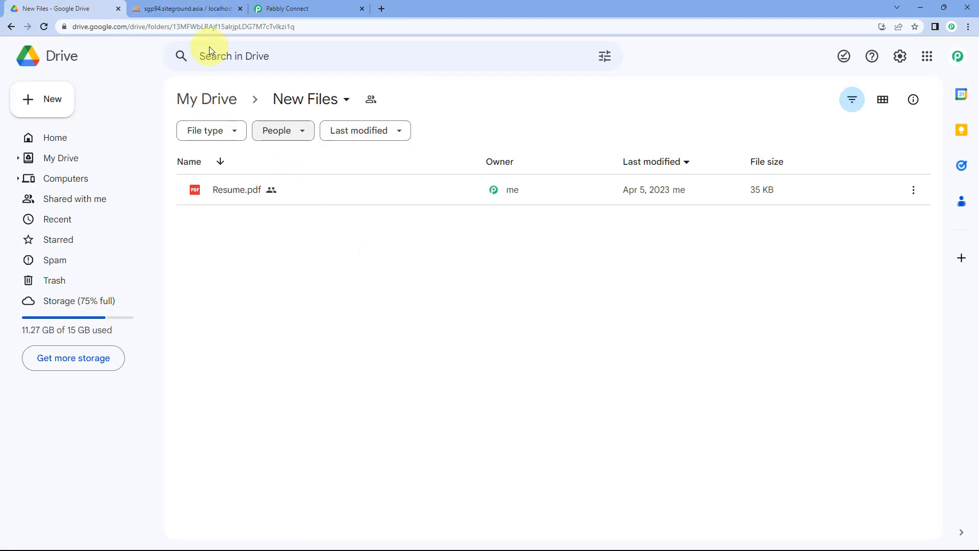
left_click(189, 8)
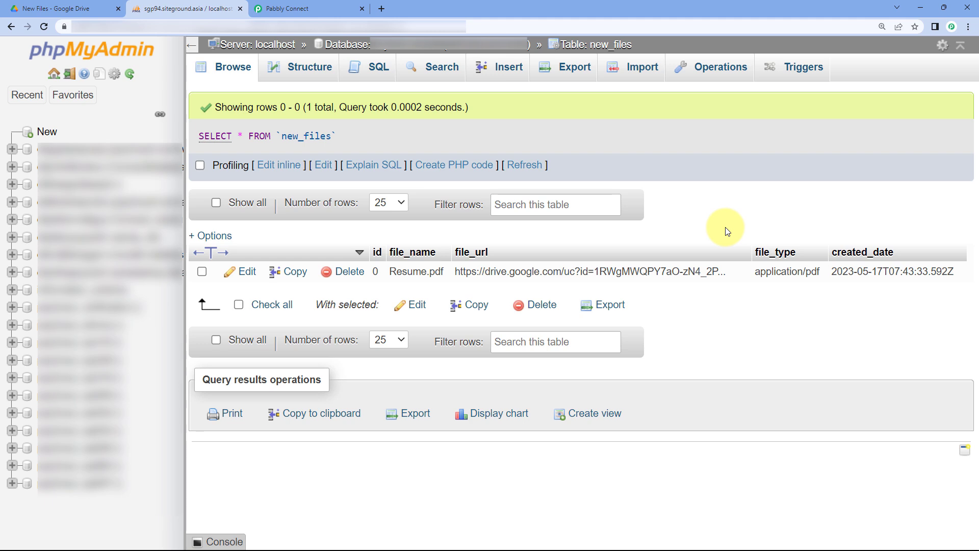
Step: Collapse the Google Drive trigger and MySQL action in Pabbly Connect, and check the new_files table in phpMyAdmin again
left_click(306, 9)
scroll(765, 143, "up", 1)
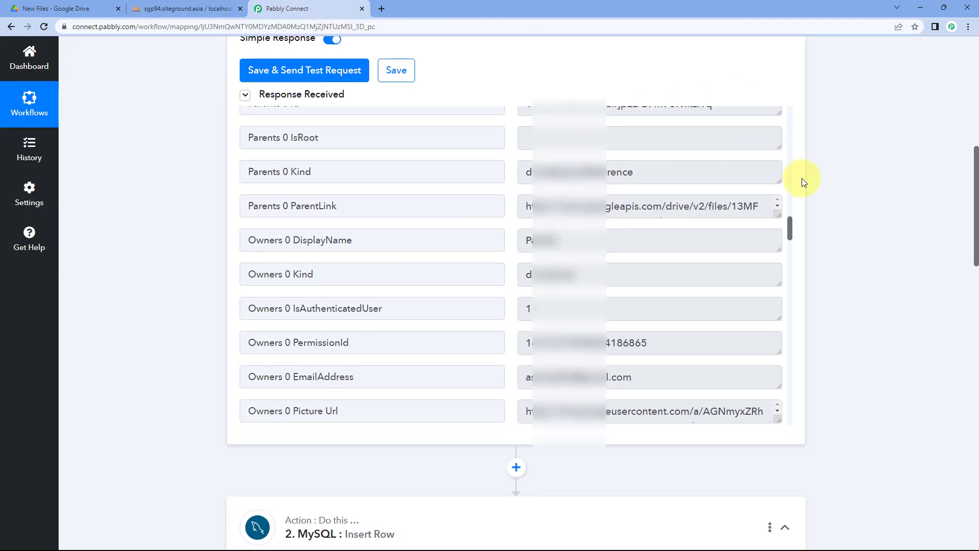
scroll(806, 214, "down", 6)
left_click(786, 235)
scroll(826, 219, "up", 7)
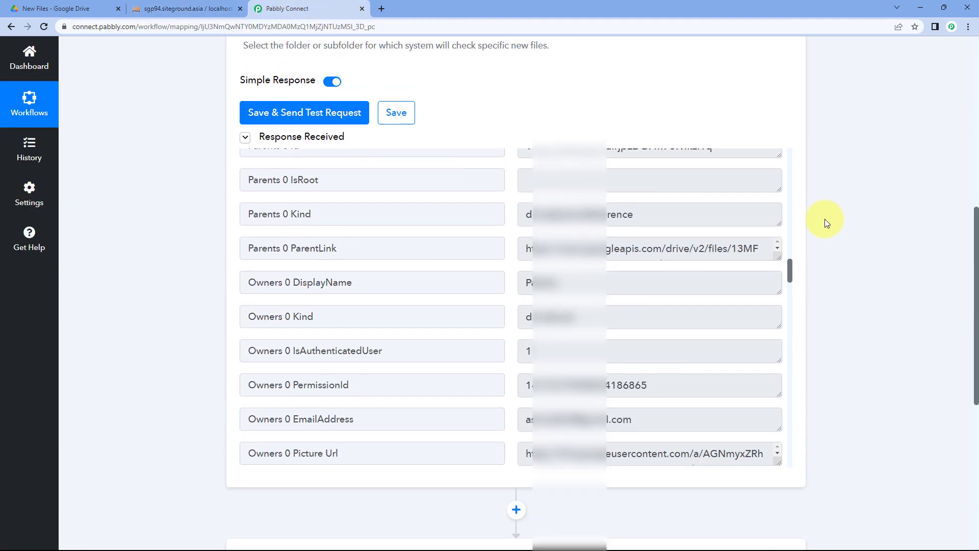
scroll(825, 219, "up", 8)
left_click(525, 198)
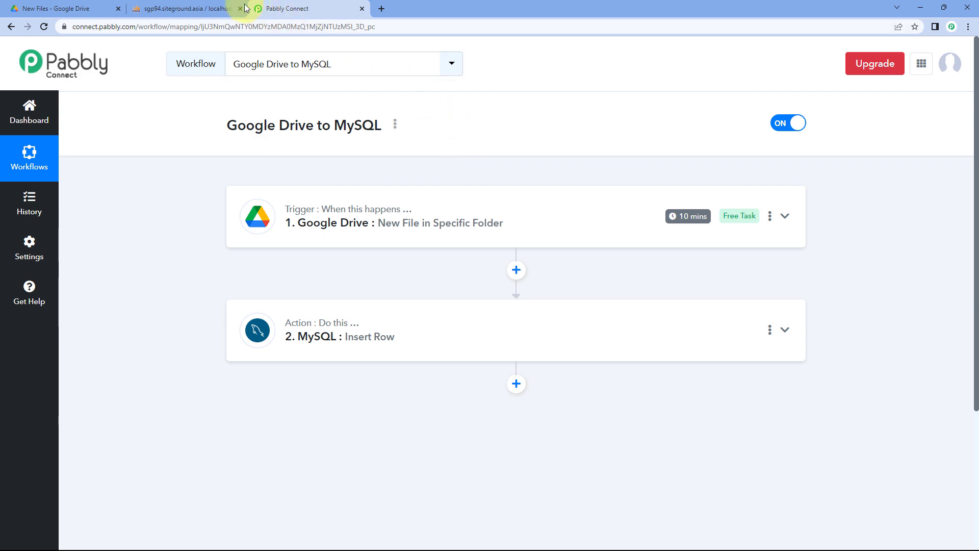
left_click(199, 9)
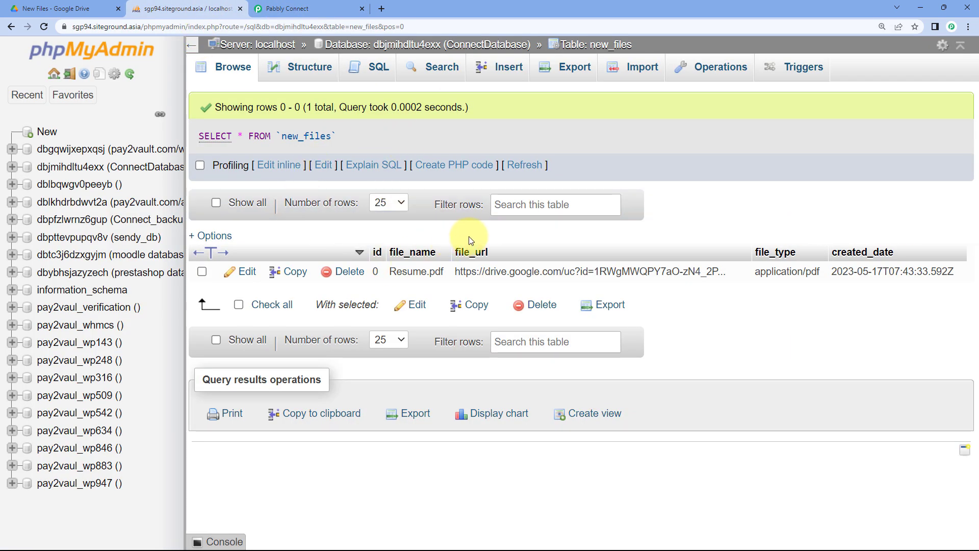
left_click(311, 8)
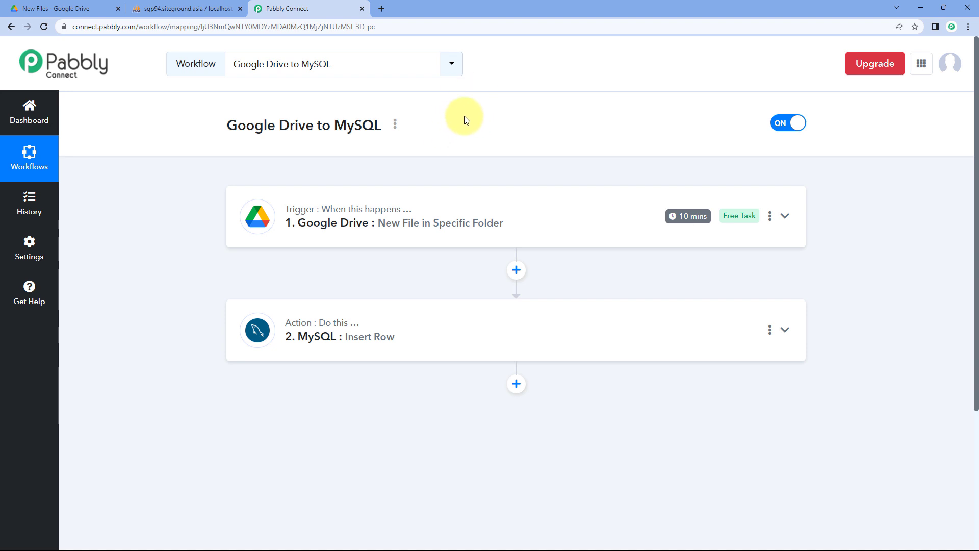
Step: Upload the connect-logo image from the Desktop to the New Files folder in Google Drive
left_click(95, 9)
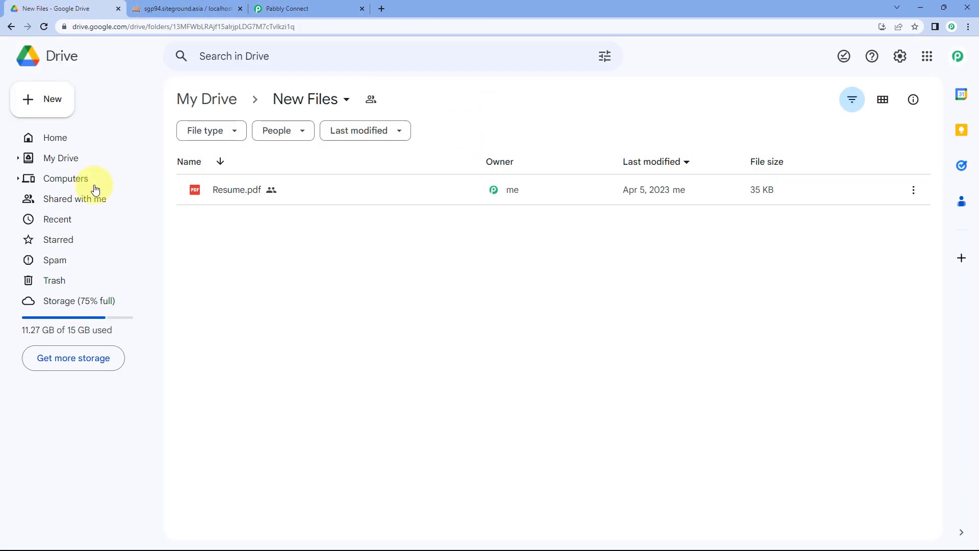
left_click(60, 102)
left_click(90, 131)
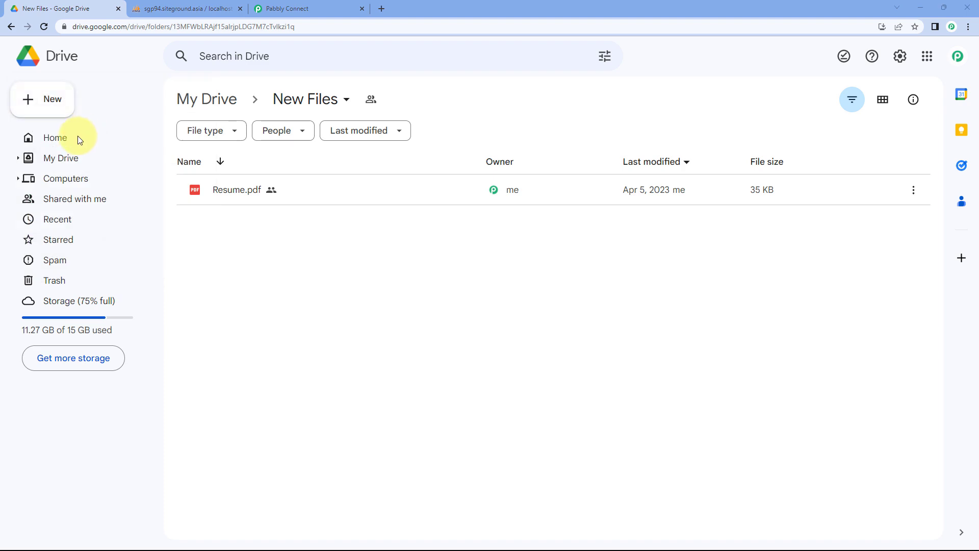
scroll(359, 191, "down", 1)
scroll(359, 193, "down", 1)
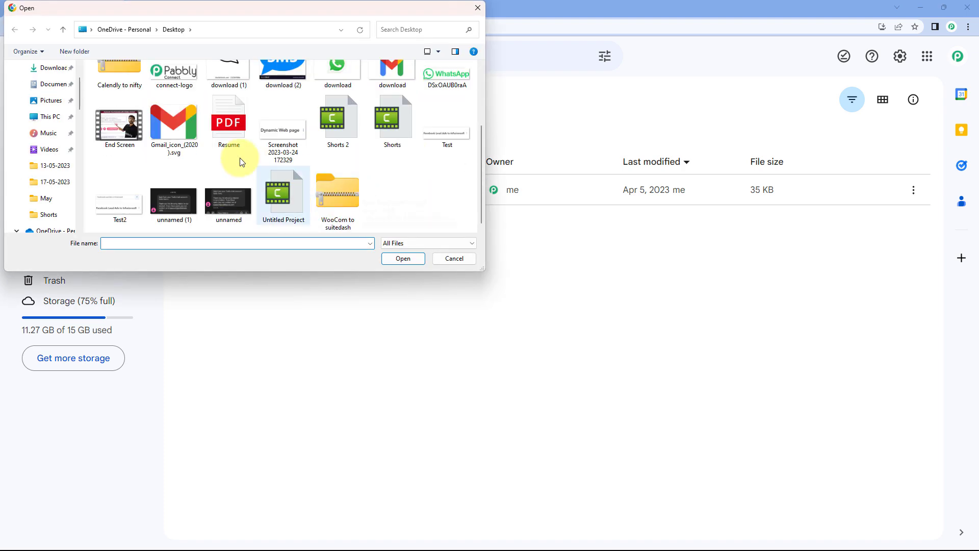
left_click(174, 77)
left_click(399, 261)
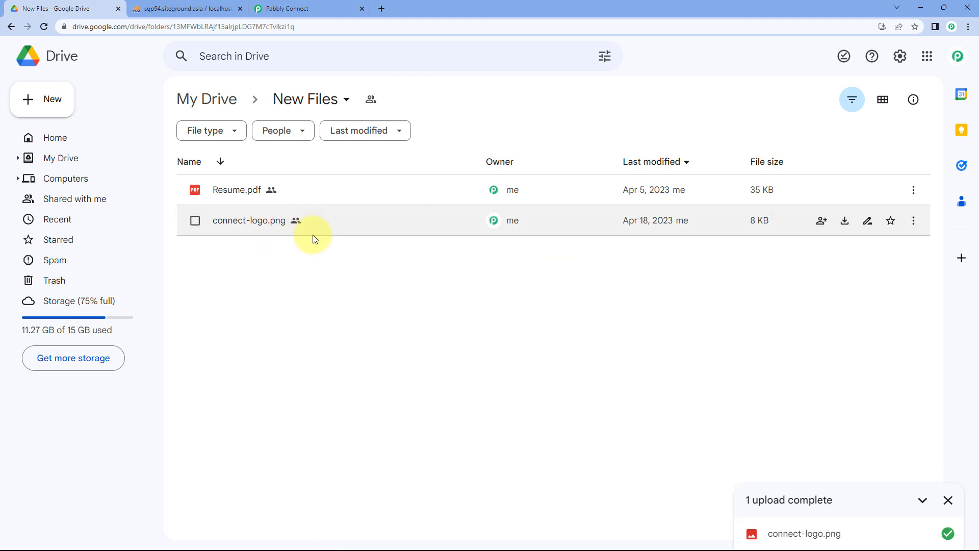
Step: Review the Google Drive trigger's polling interval in Pabbly Connect, and look at the new_files table in phpMyAdmin
left_click(313, 8)
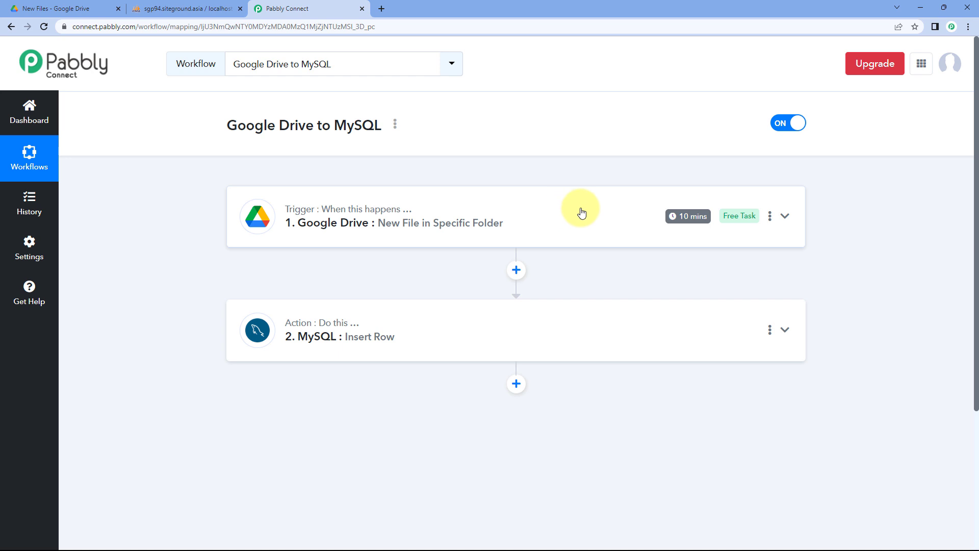
mouse_move(679, 221)
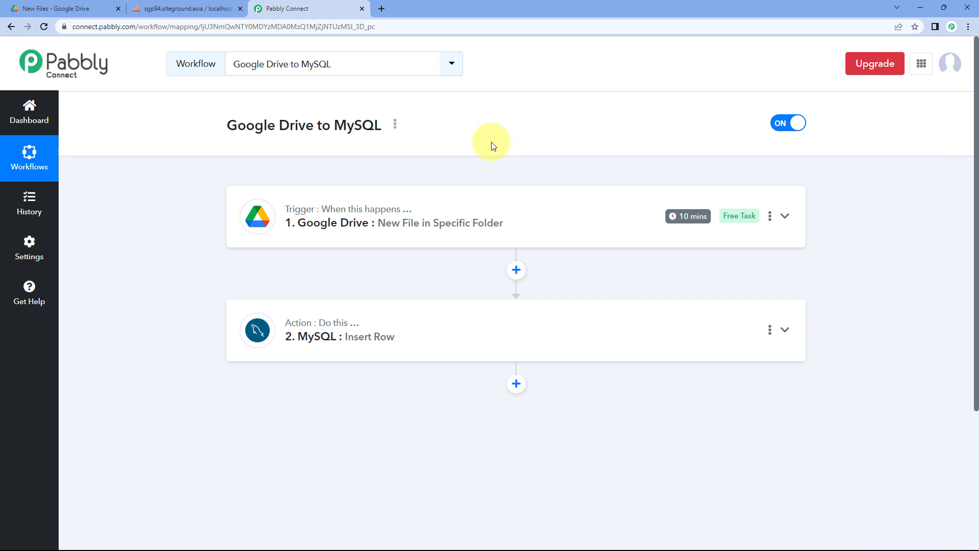
left_click(86, 9)
left_click(215, 6)
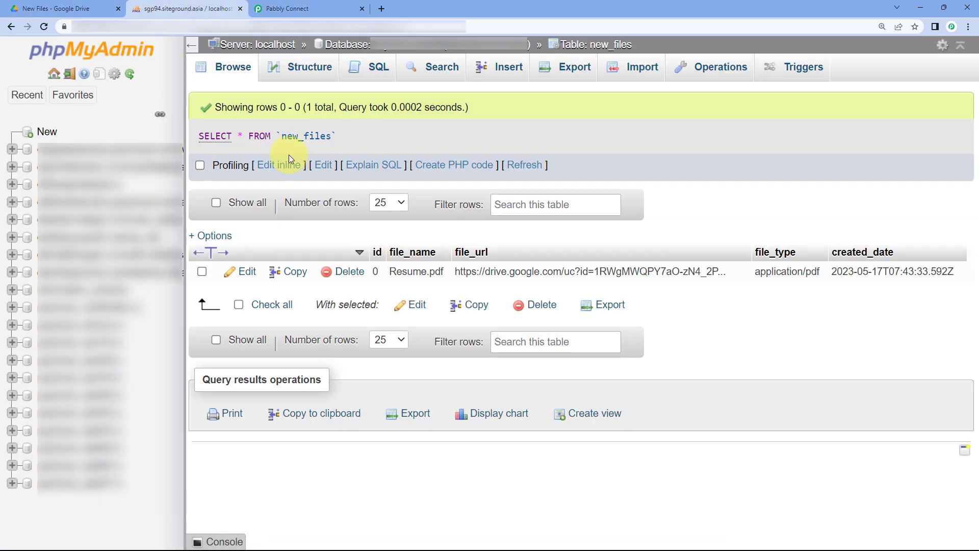
left_click(352, 6)
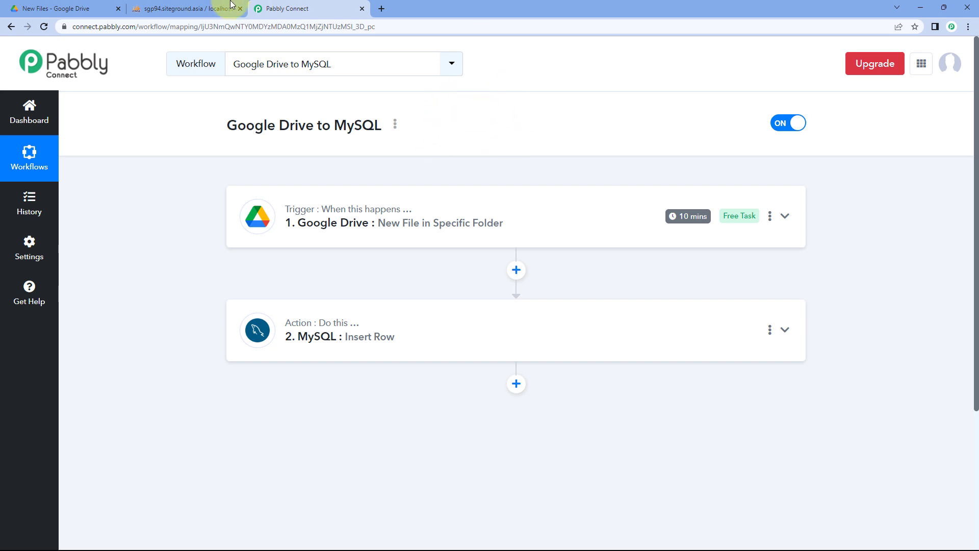
Step: Reload the new_files table in phpMyAdmin, compare its rows with the Google Drive folder's files, and return to Pabbly Connect
left_click(206, 12)
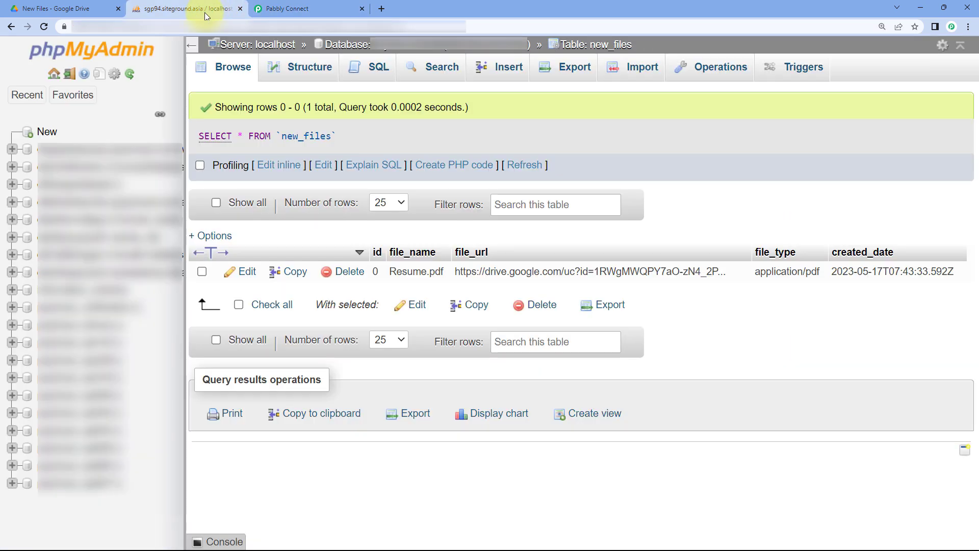
left_click(43, 29)
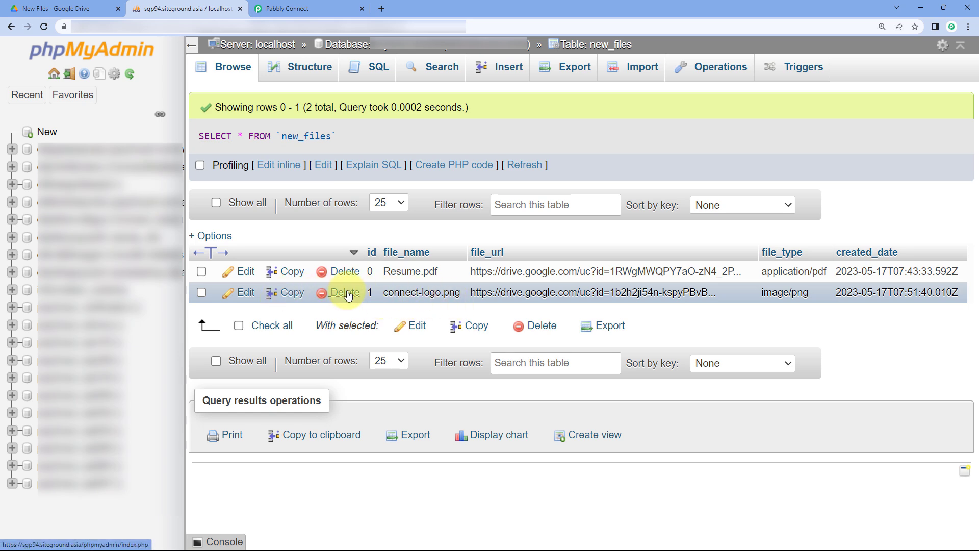
left_click(81, 9)
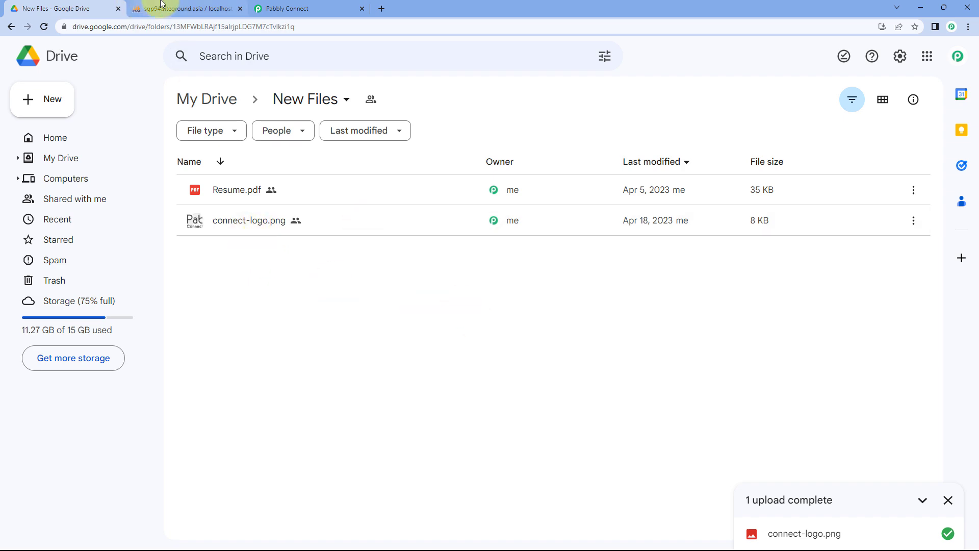
left_click(179, 16)
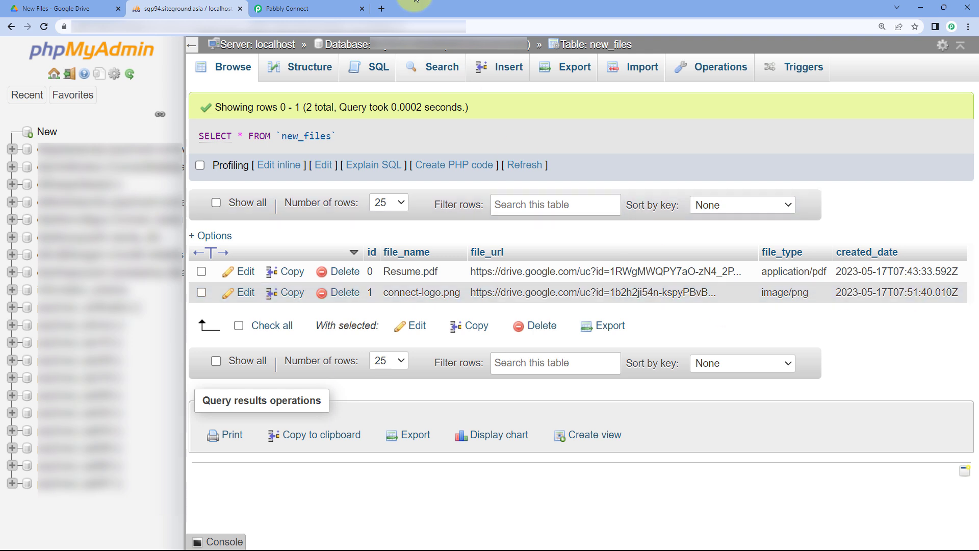
left_click(326, 8)
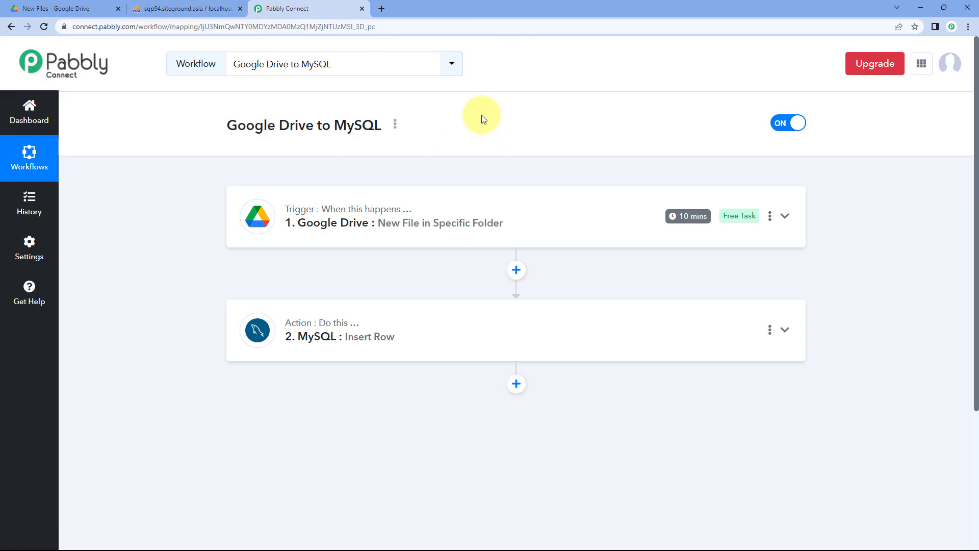